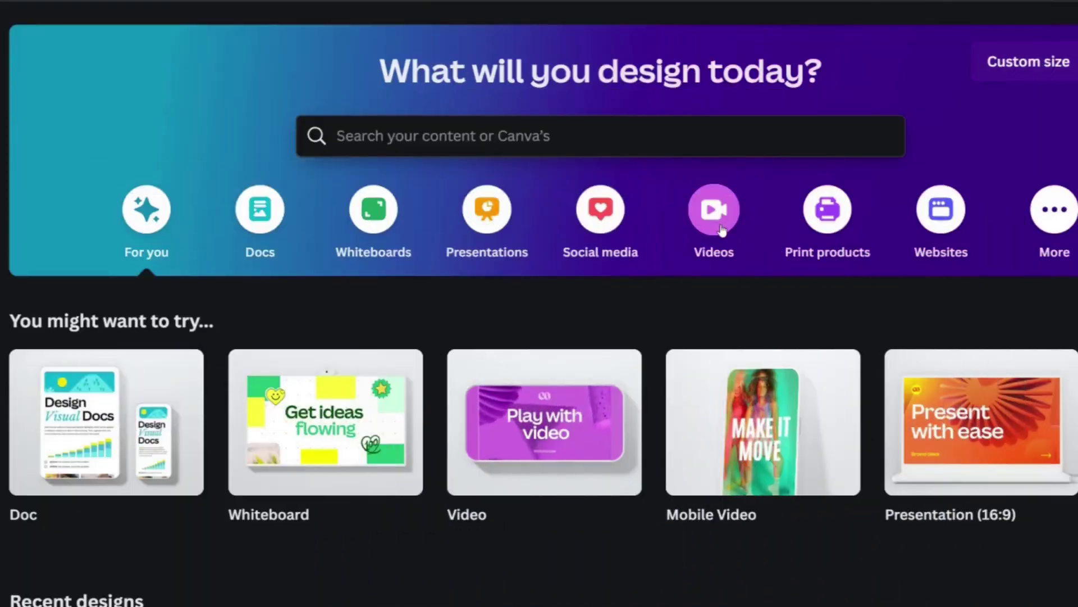
- Open a blank Video design with a single 5.0s scene from the home page's Videos category
left_click(722, 231)
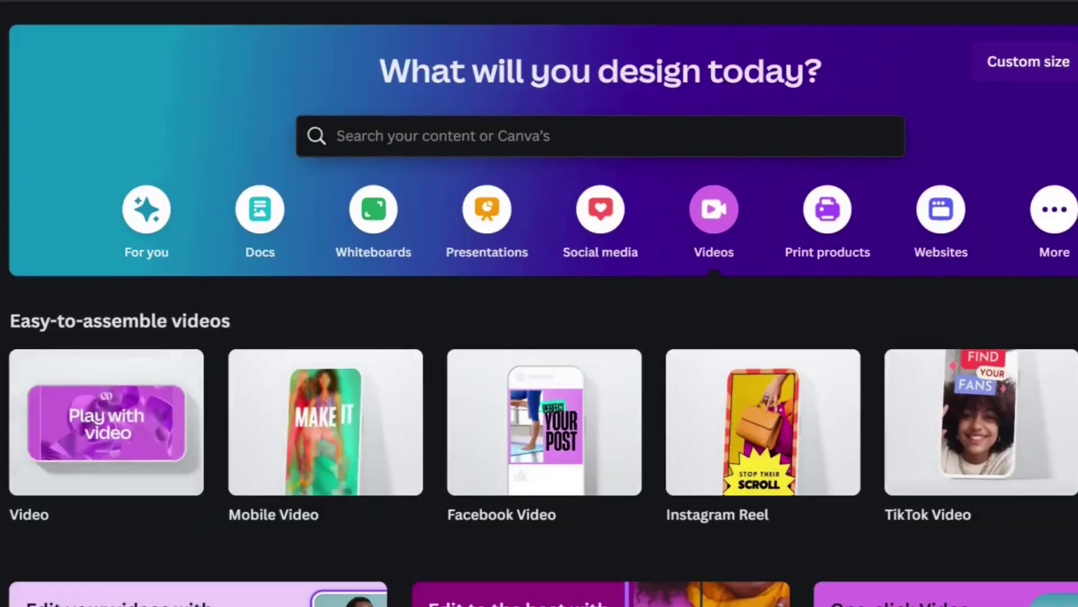
left_click(82, 449)
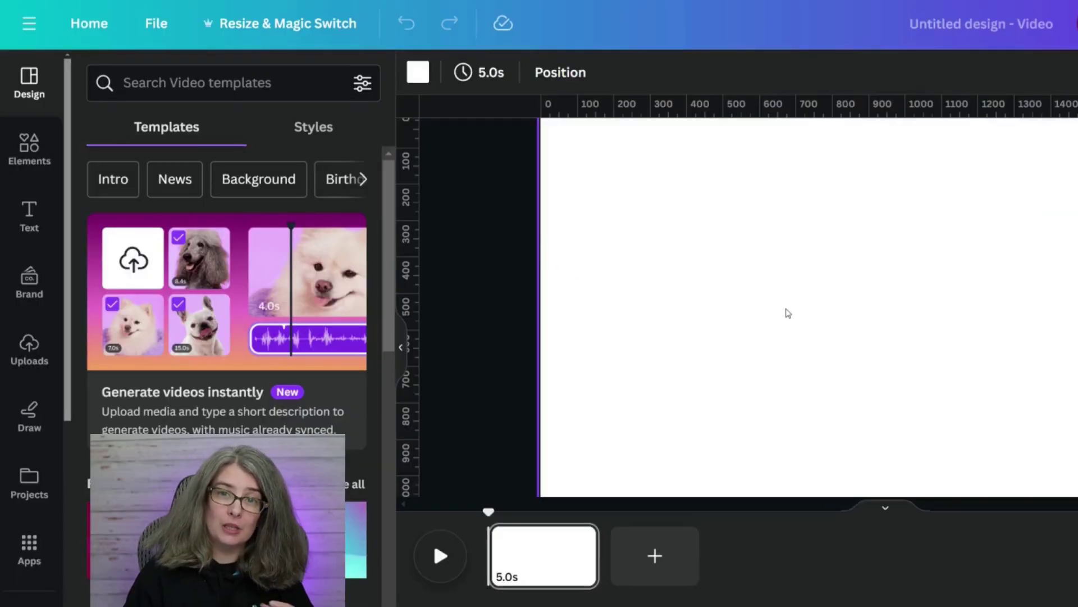
- Search the Canva apps for 'type' and open the TypeGradient app
left_click(29, 483)
left_click(53, 444)
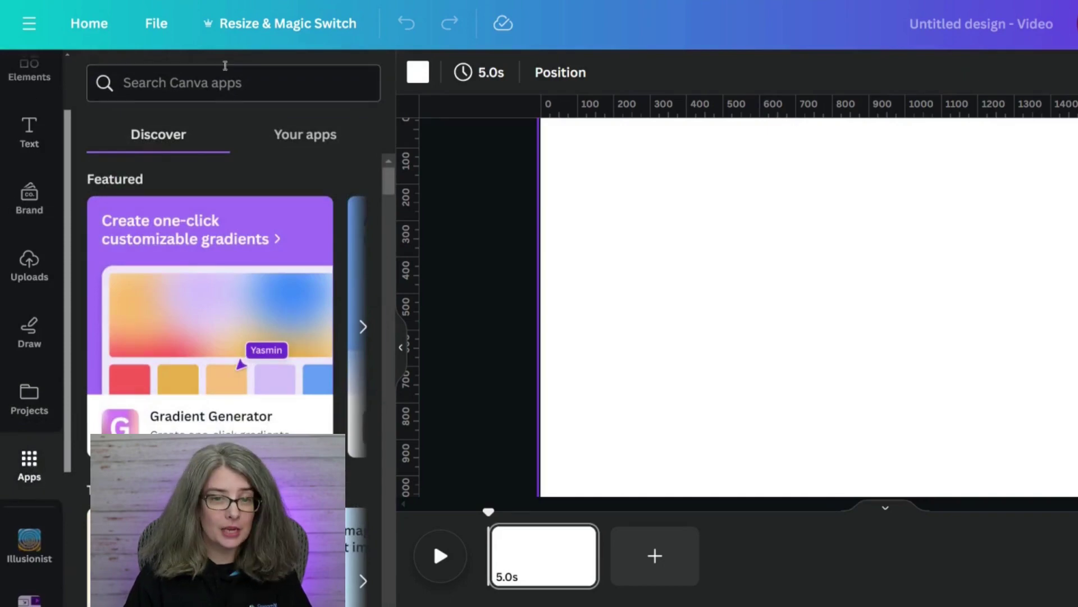
left_click(202, 84)
type("type")
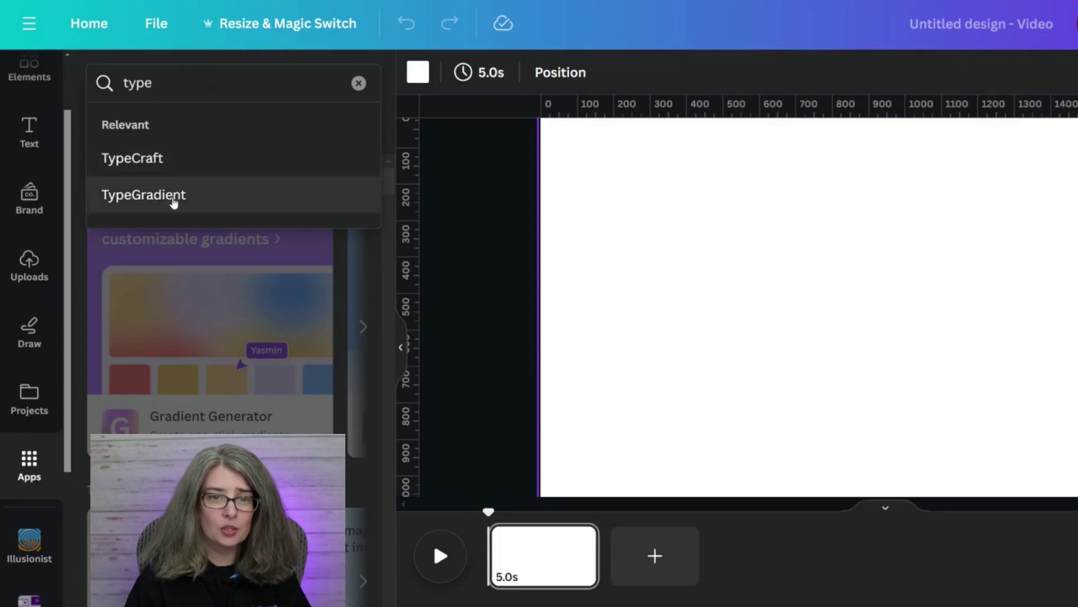
left_click(174, 201)
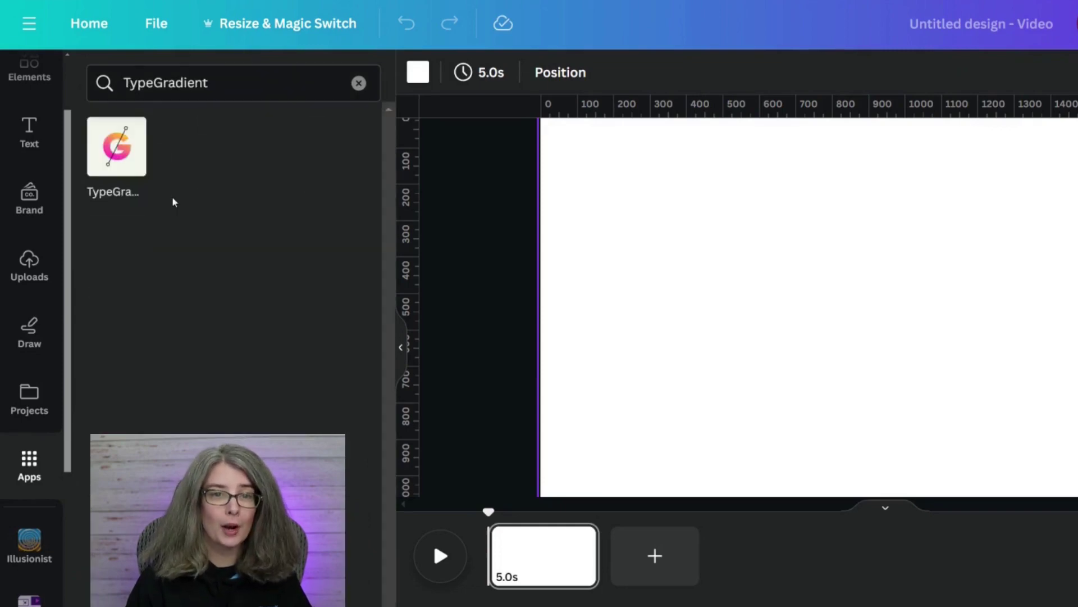
left_click(124, 167)
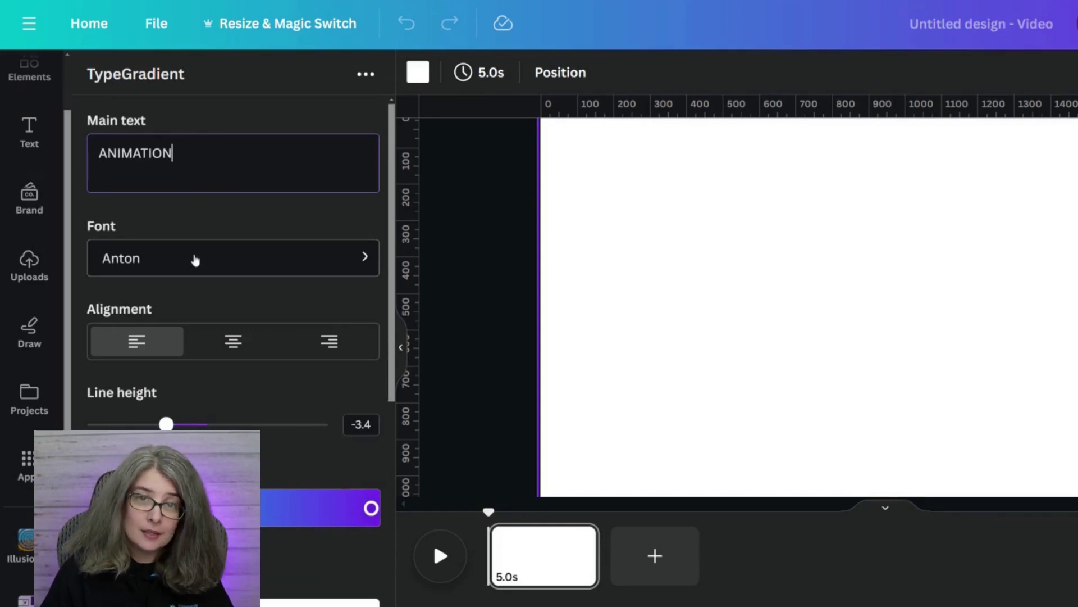
- Centre-align the teal-to-purple Anton ANIMATION gradient text in the TypeGradient panel
scroll(195, 259, "down", 2)
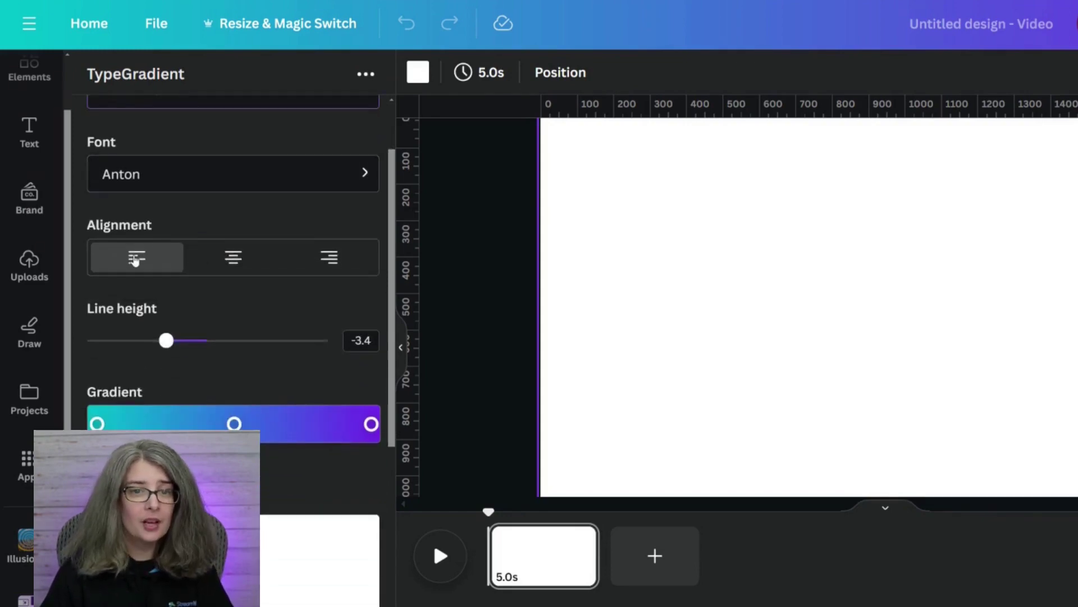
scroll(234, 349, "up", 2)
left_click(235, 349)
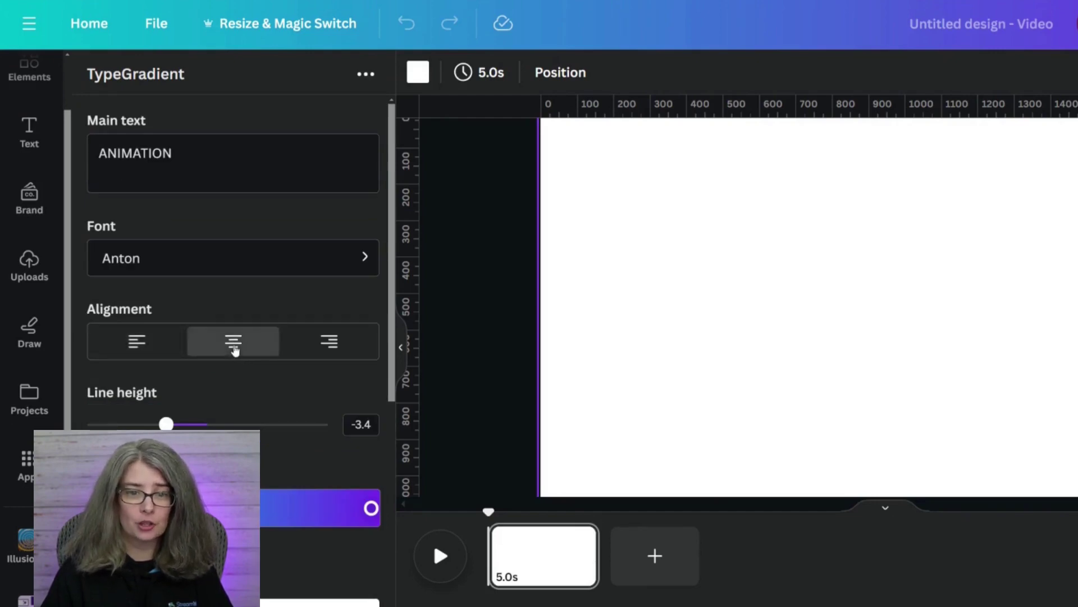
scroll(217, 361, "down", 3)
scroll(216, 362, "up", 3)
scroll(217, 363, "down", 2)
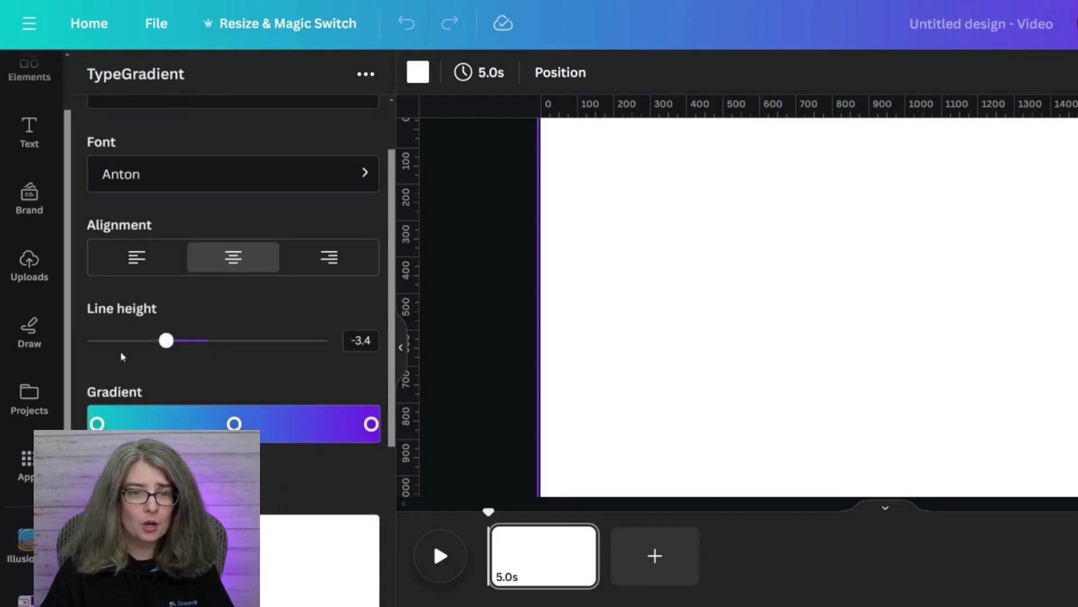
scroll(170, 345, "down", 4)
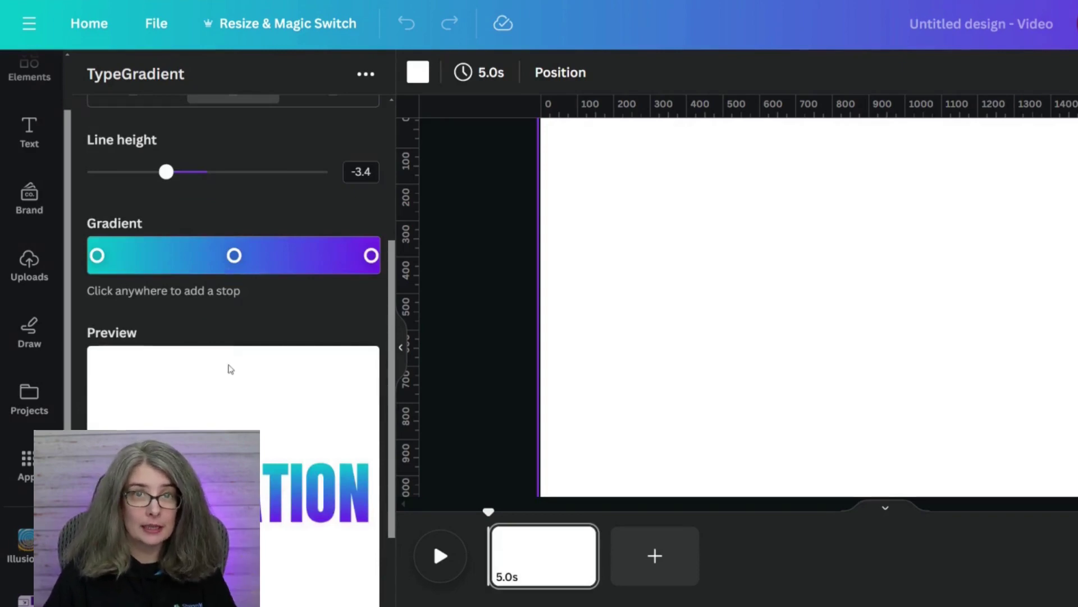
scroll(230, 363, "down", 3)
- Add the ANIMATION gradient text to the page and download it as a transparent 1,566 × 346 PNG
left_click(257, 559)
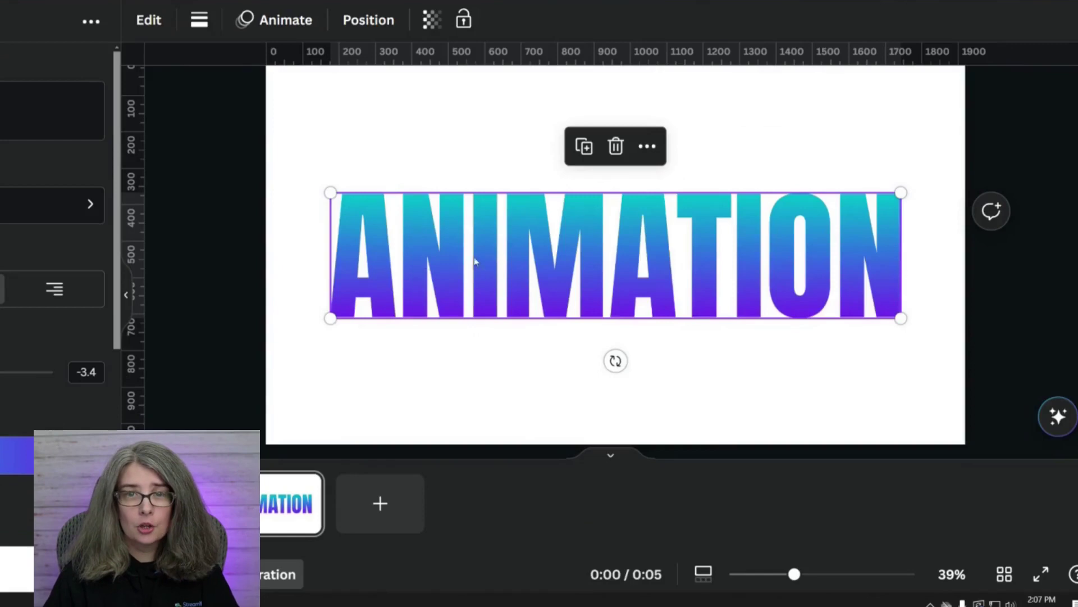
right_click(483, 311)
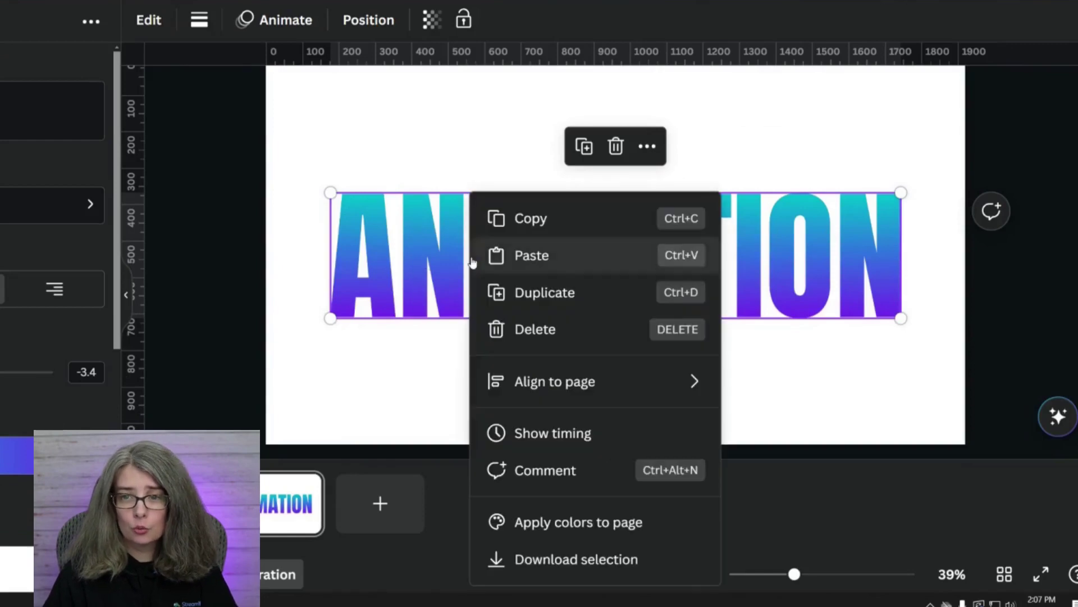
left_click(604, 560)
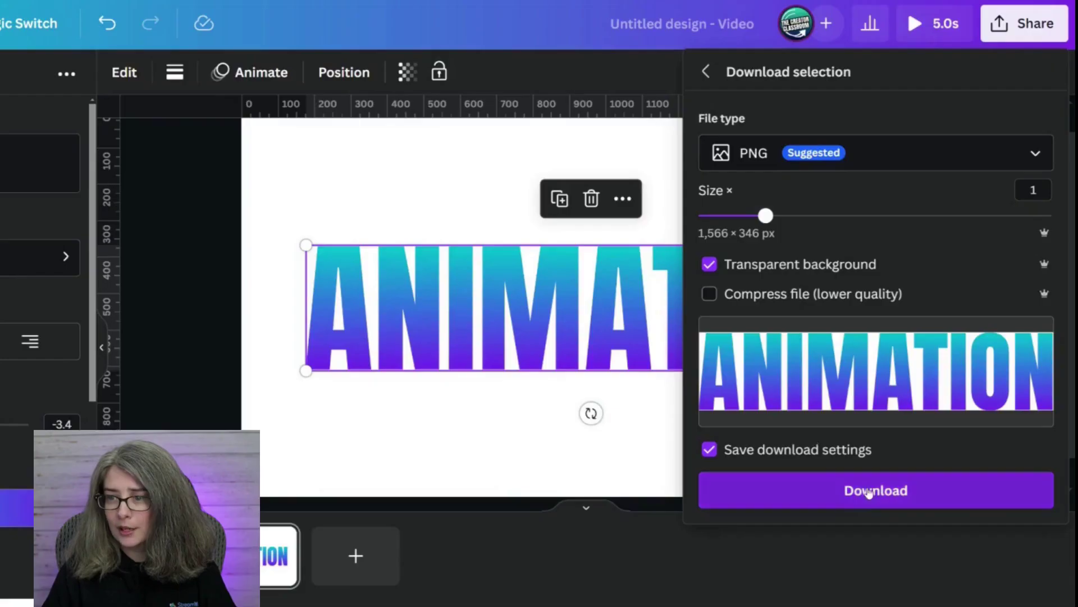
left_click(868, 492)
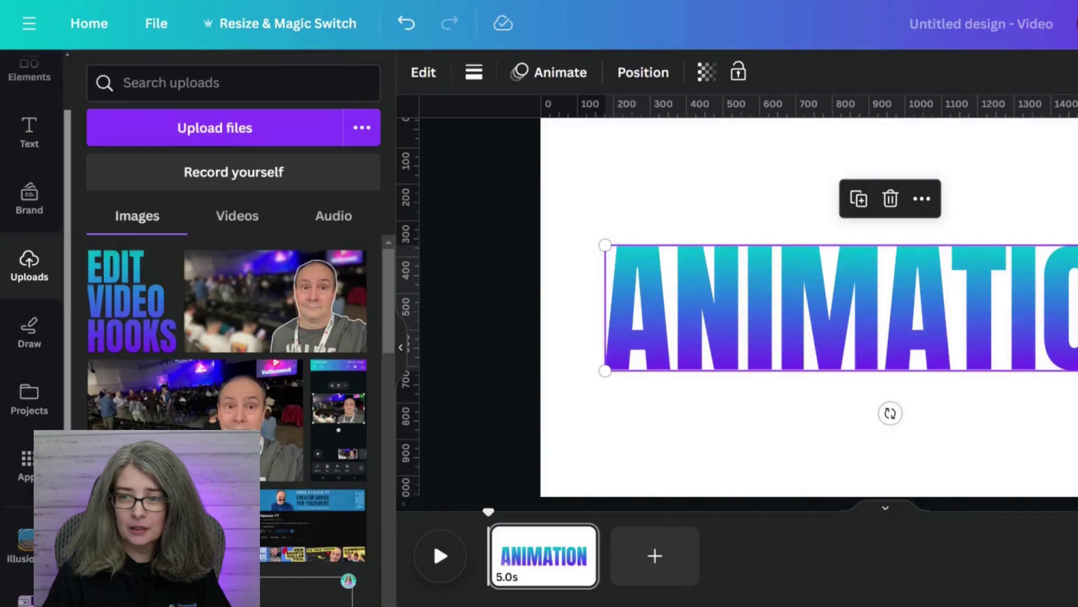
- Upload the downloaded ANIMATION PNG and place it on the page below the gradient text
left_click_drag(1055, 313, 380, 183)
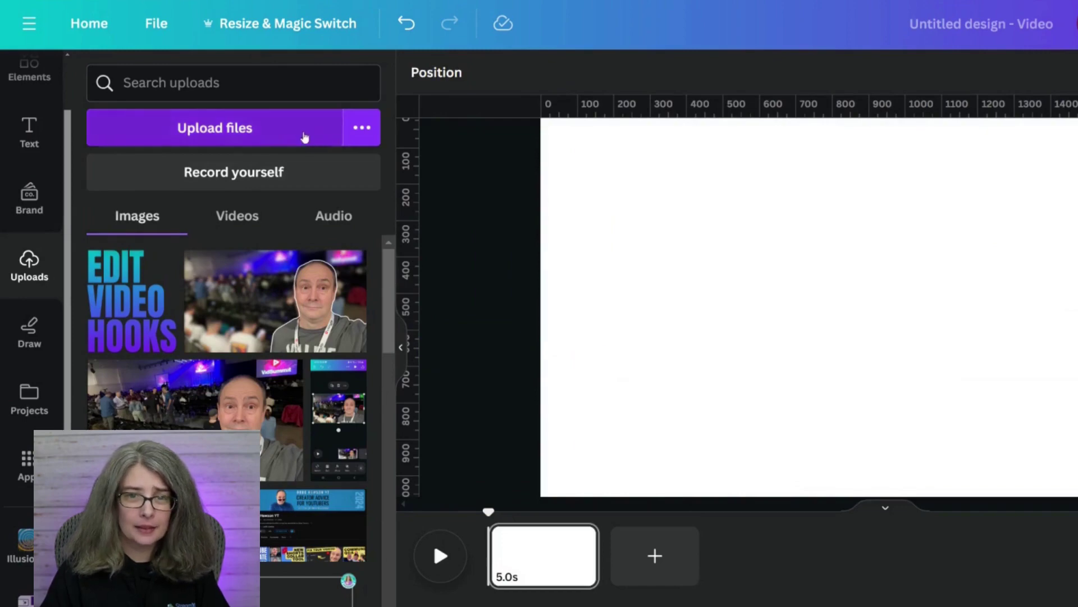
left_click(281, 129)
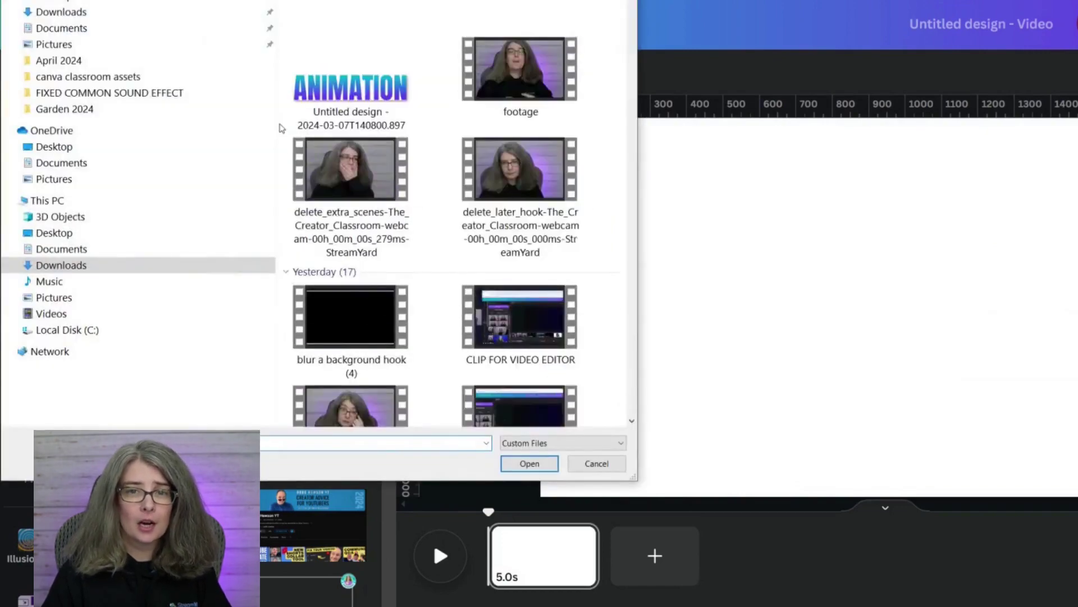
double_click(347, 101)
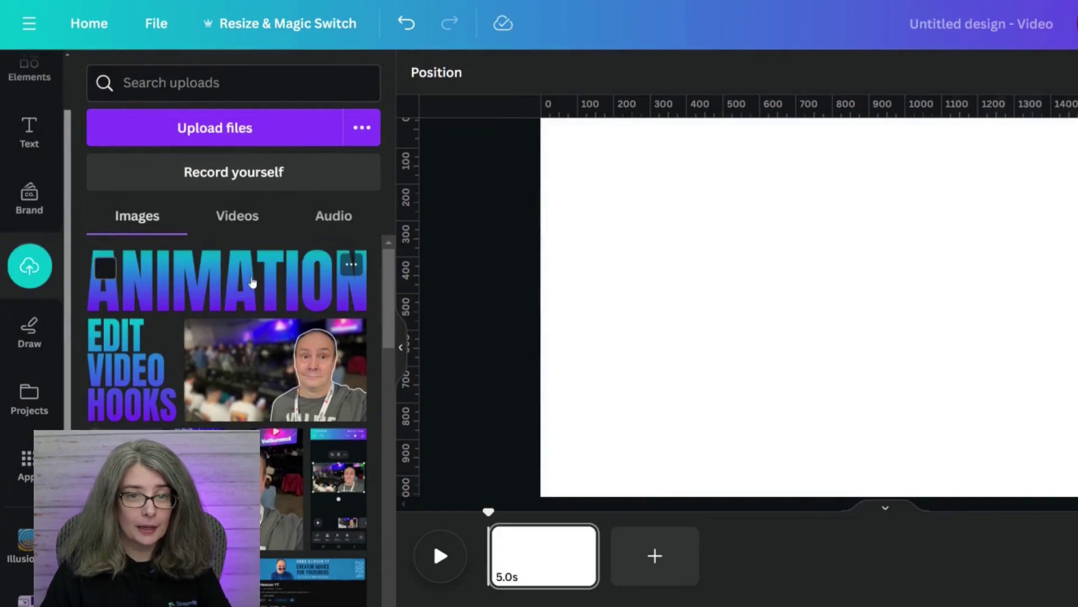
left_click(251, 284)
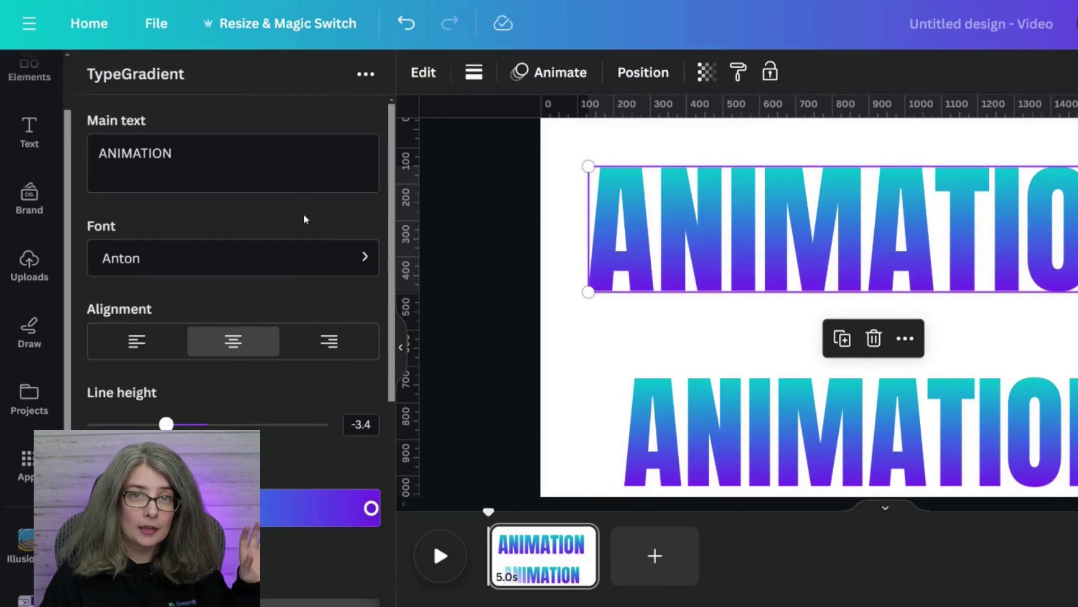
left_click(997, 422)
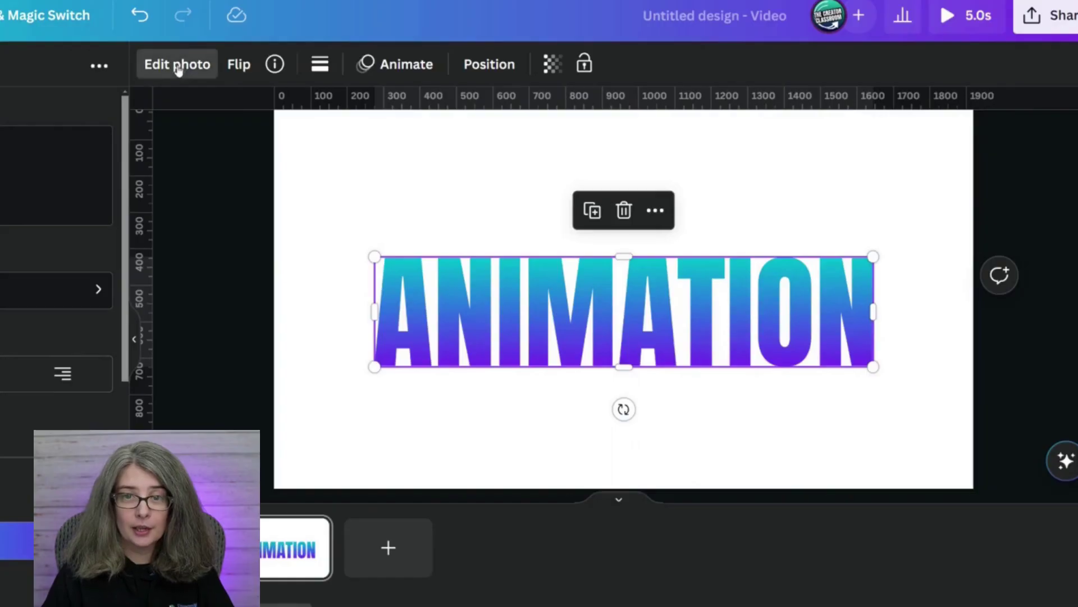
- Give the ANIMATION image a solid black Outline shadow at size 44 with no blur
left_click(177, 65)
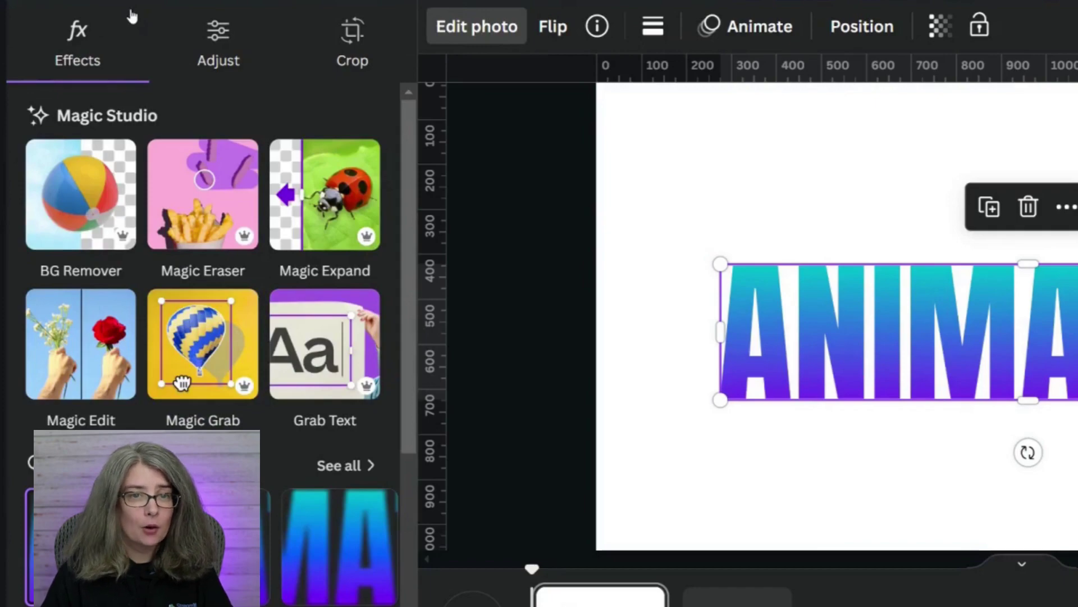
scroll(69, 458, "down", 5)
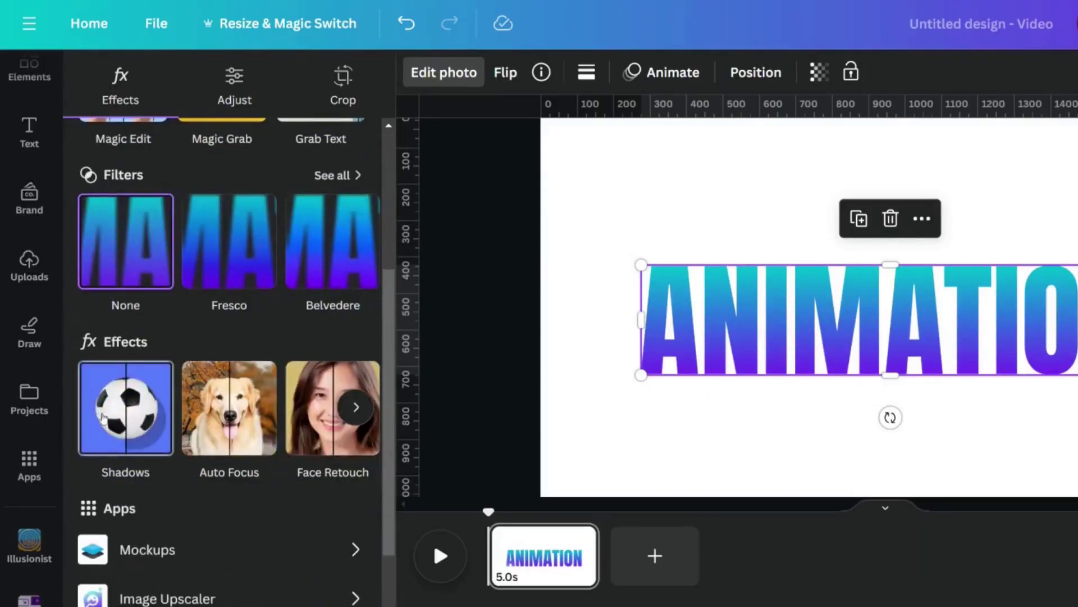
left_click(103, 417)
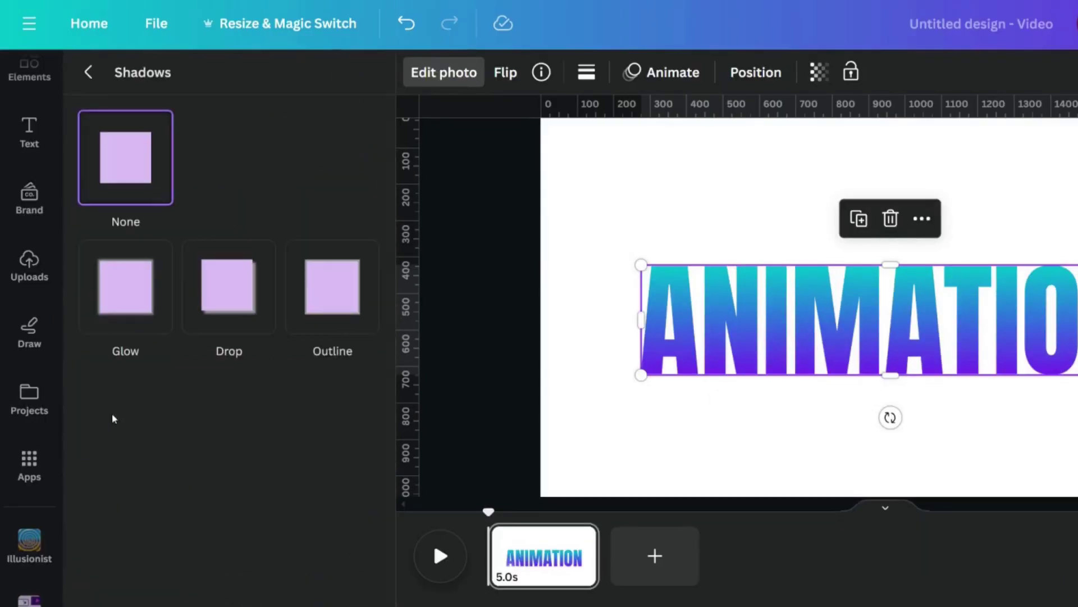
left_click(347, 287)
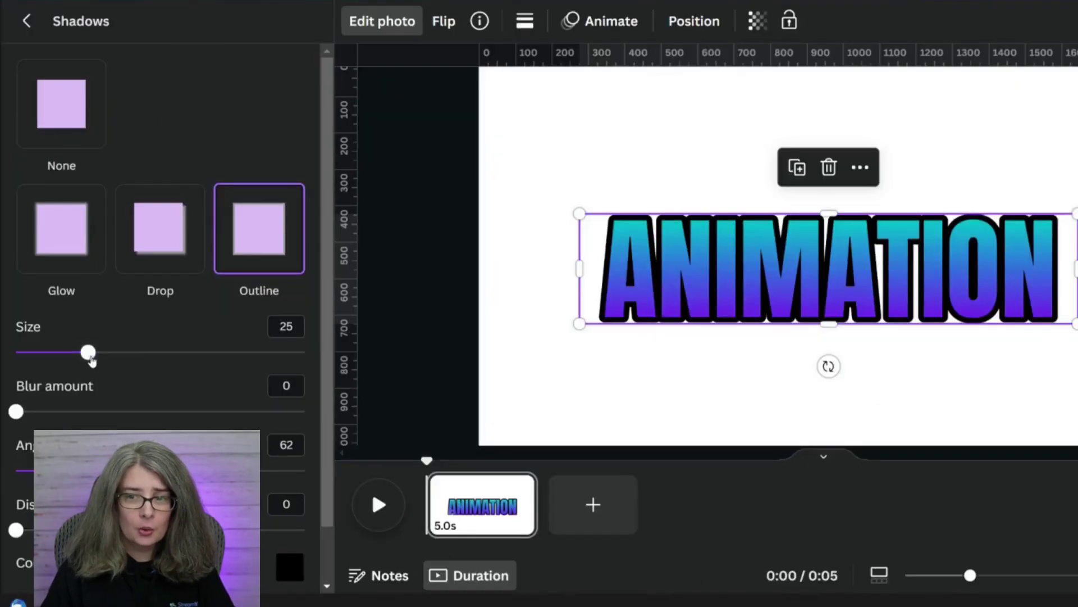
left_click_drag(150, 409, 201, 411)
mouse_move(141, 365)
left_mouse_down()
mouse_move(130, 365)
mouse_move(145, 367)
left_mouse_up()
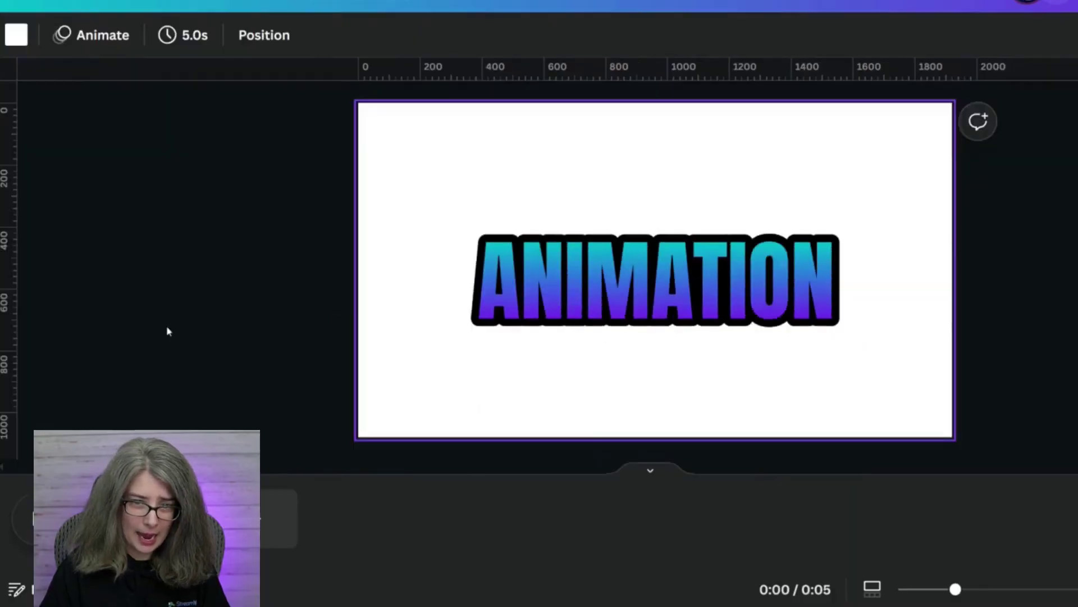
- Resize the ANIMATION image and drag it roughly to the middle of the page
left_click(705, 284)
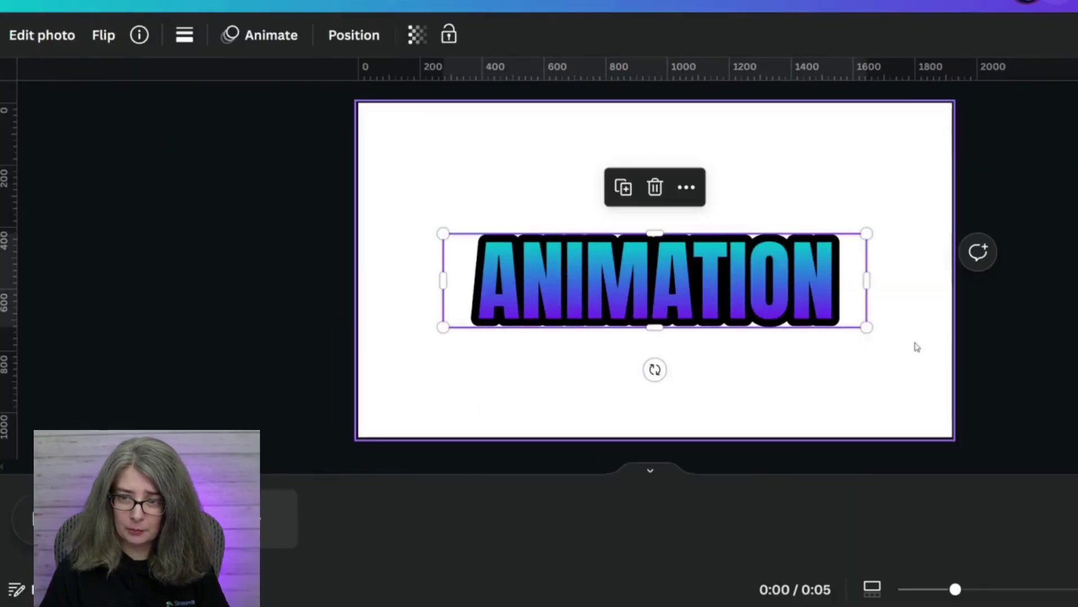
left_click_drag(871, 325, 872, 327)
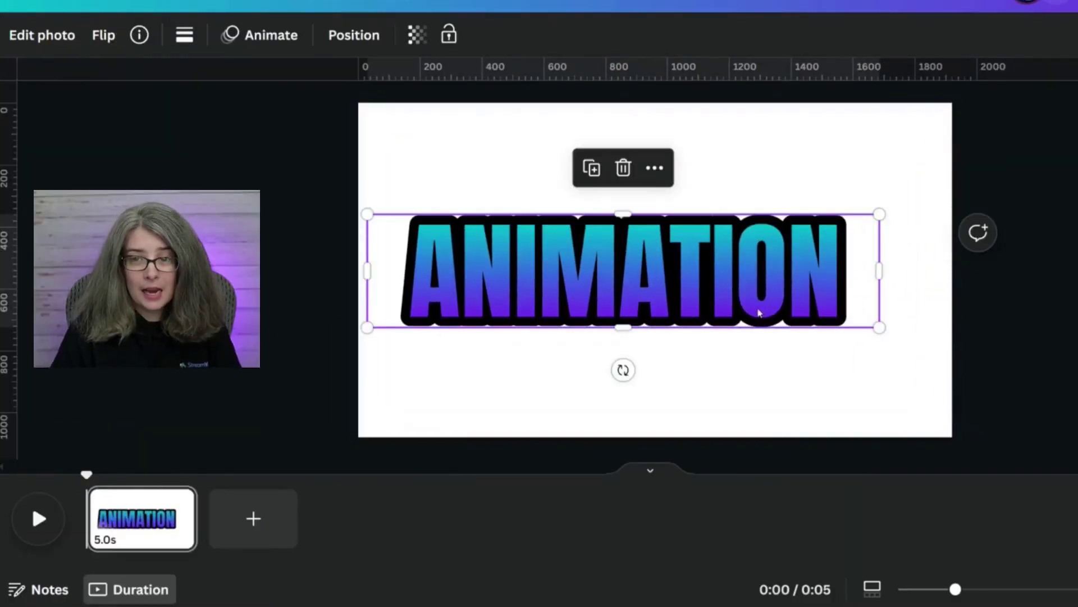
left_click_drag(743, 307, 773, 303)
key("Escape")
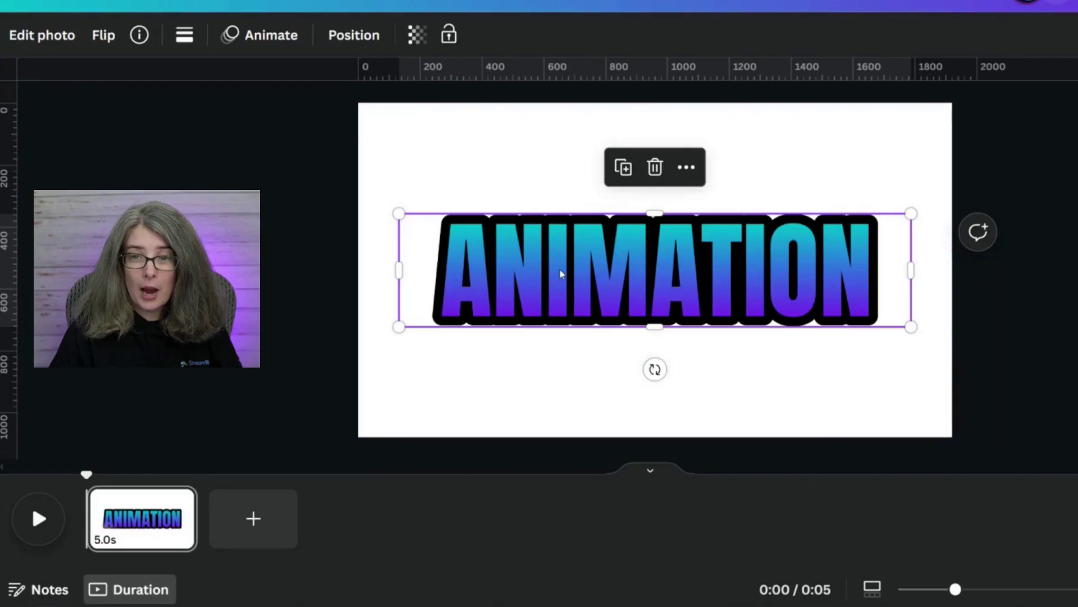
left_click_drag(628, 273, 624, 271)
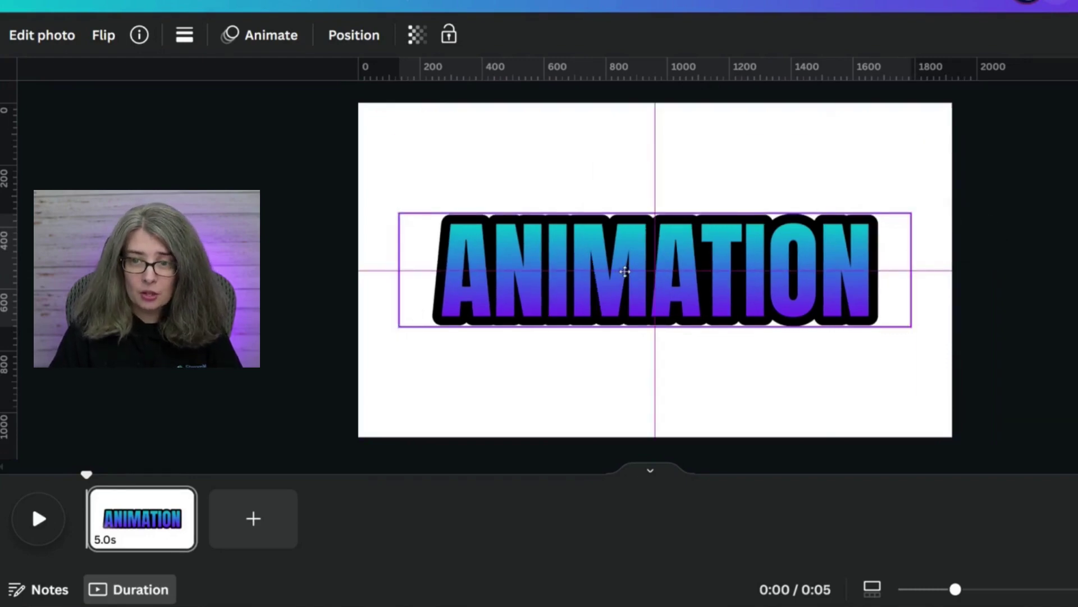
mouse_move(625, 271)
left_mouse_down()
mouse_move(574, 271)
mouse_move(616, 270)
mouse_move(599, 279)
mouse_move(613, 283)
left_mouse_up()
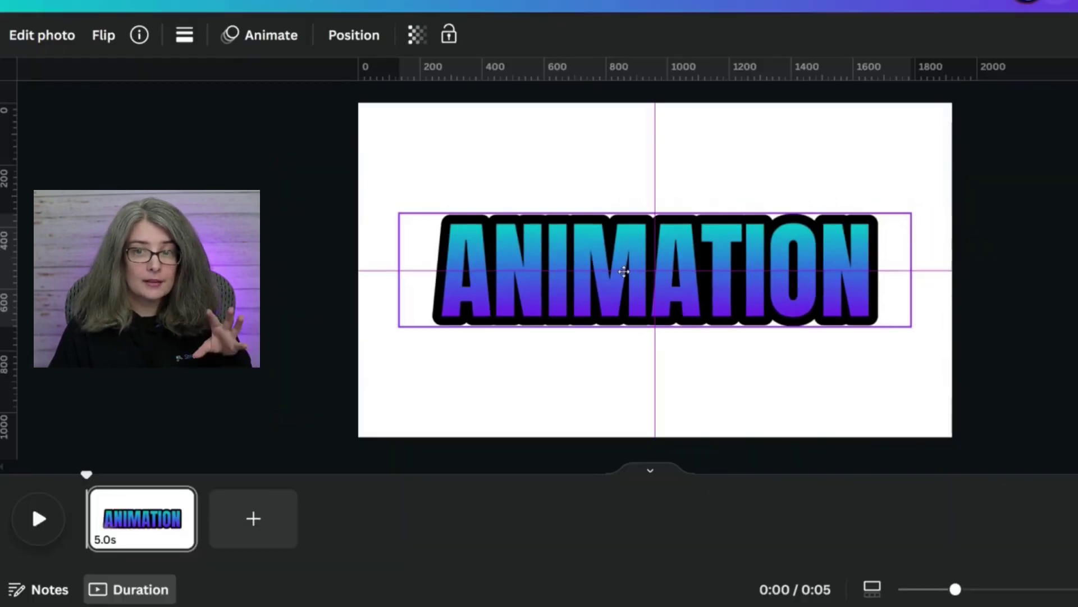
left_click_drag(624, 271, 542, 317)
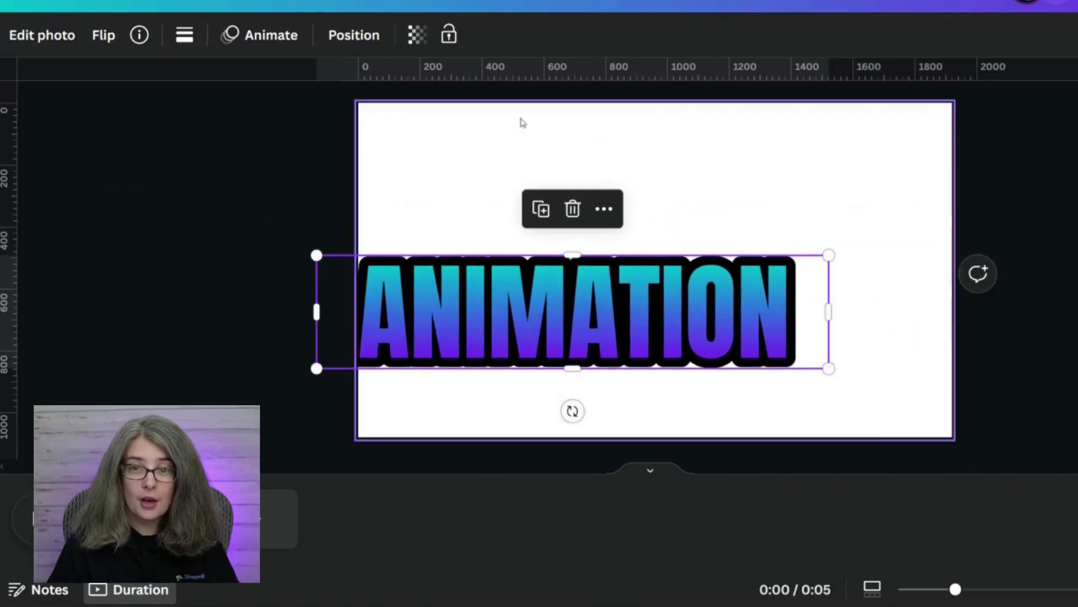
- Align the ANIMATION image to the page's Center and Middle
left_click(362, 40)
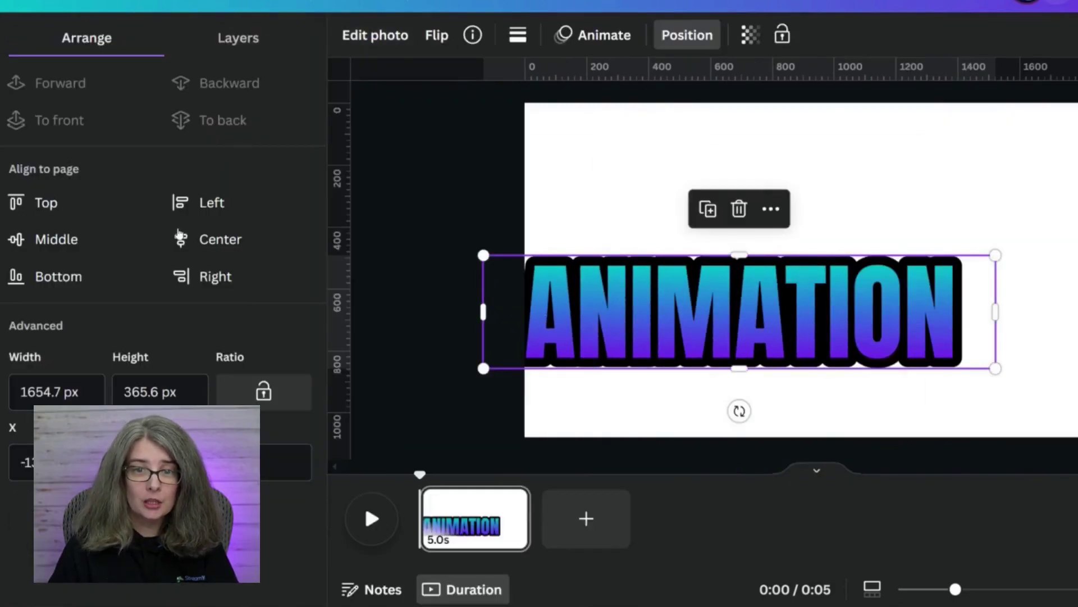
left_click(194, 239)
left_click(94, 254)
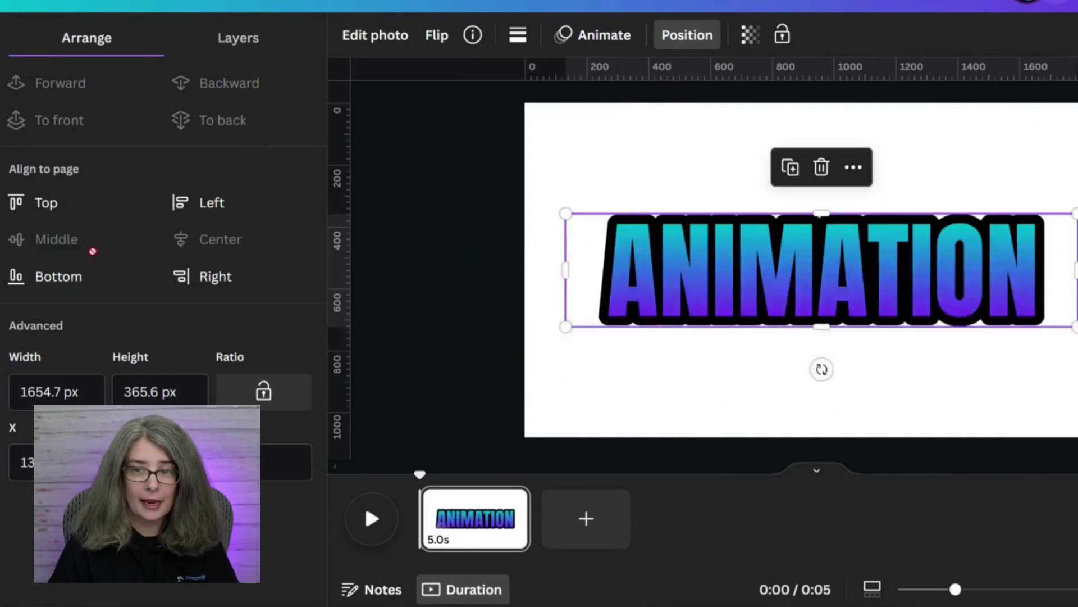
left_click(626, 179)
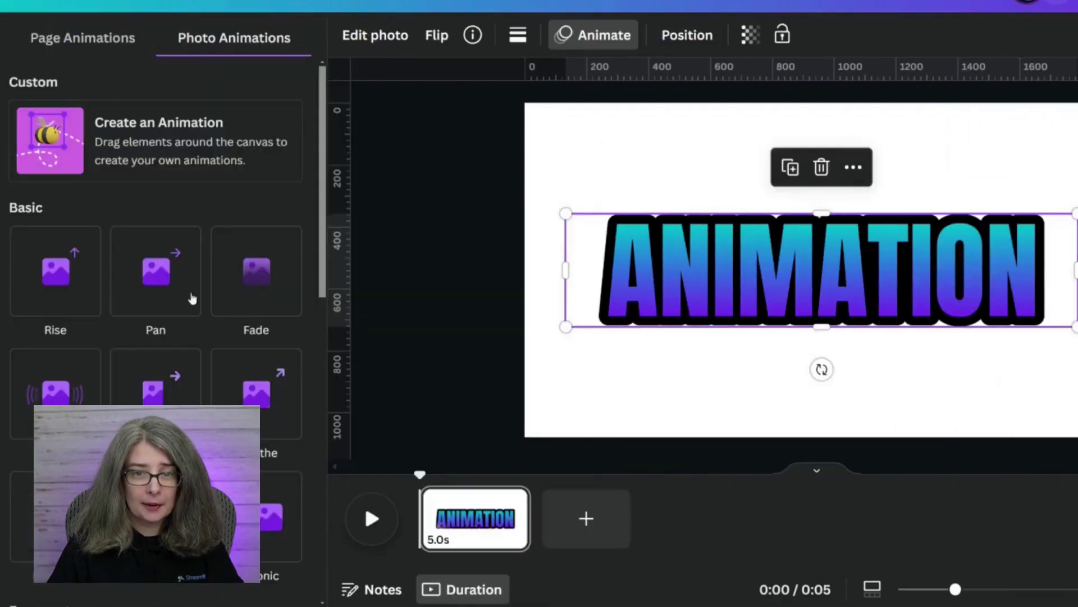
- Apply the Exaggerate Stomp animation to the ANIMATION image, set to play On enter only
scroll(180, 392, "down", 5)
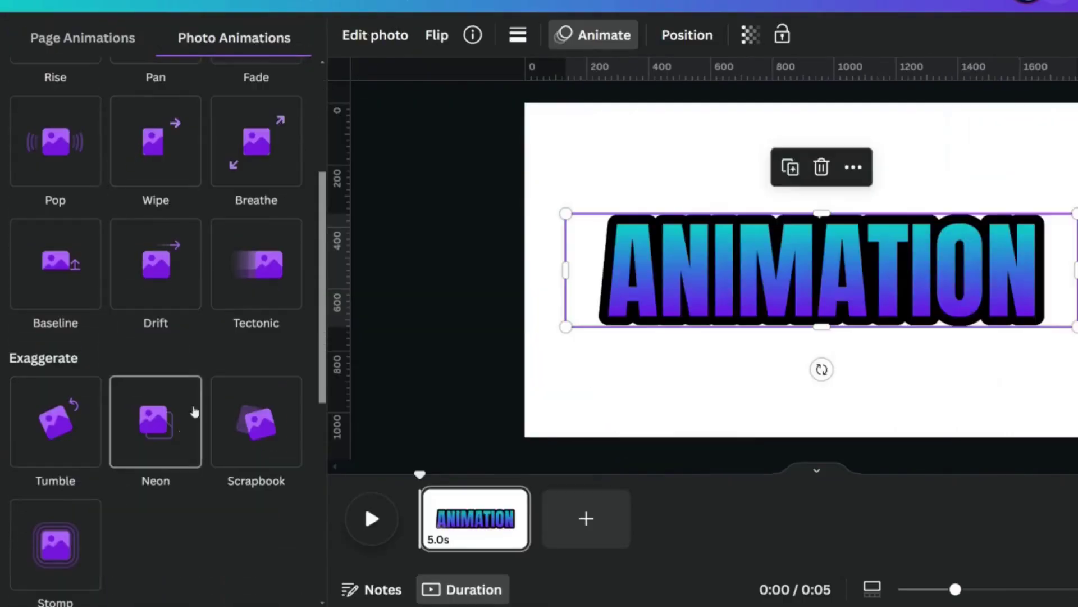
scroll(90, 427, "down", 3)
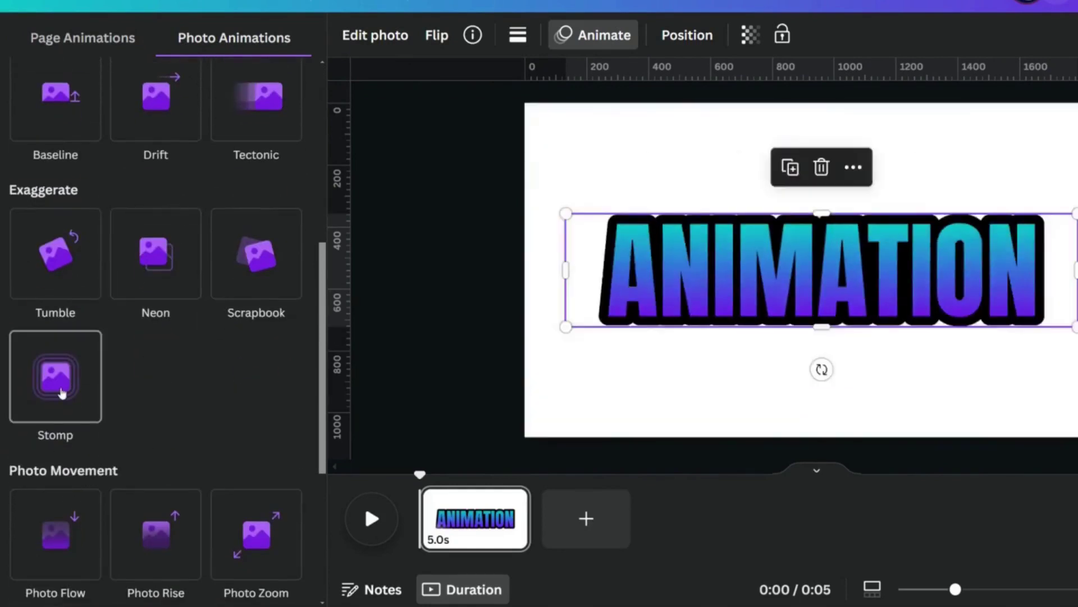
left_click(62, 393)
scroll(176, 366, "down", 3)
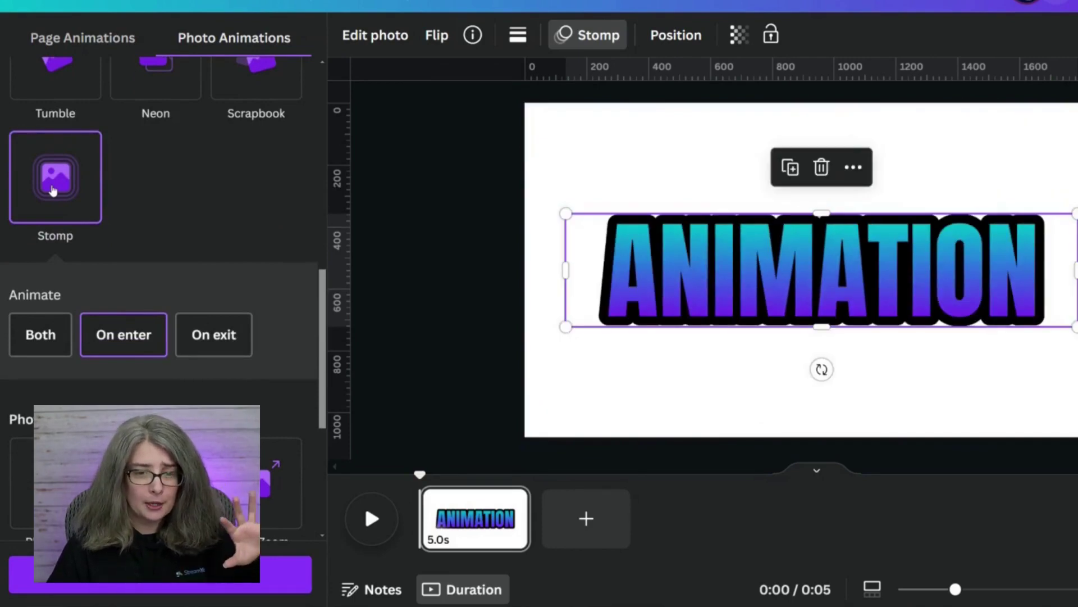
left_click(23, 348)
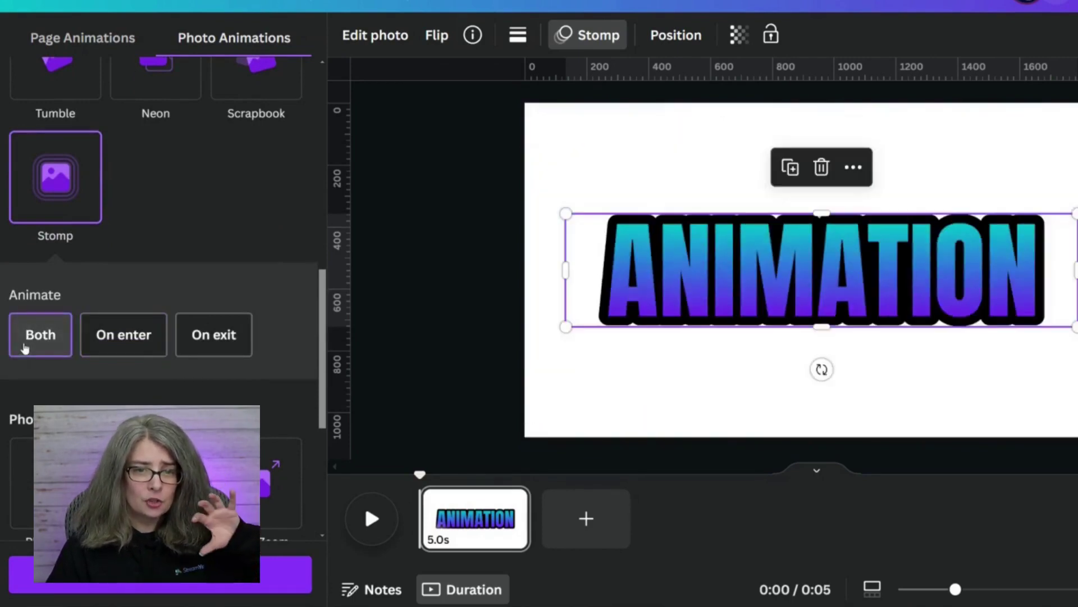
left_click(104, 343)
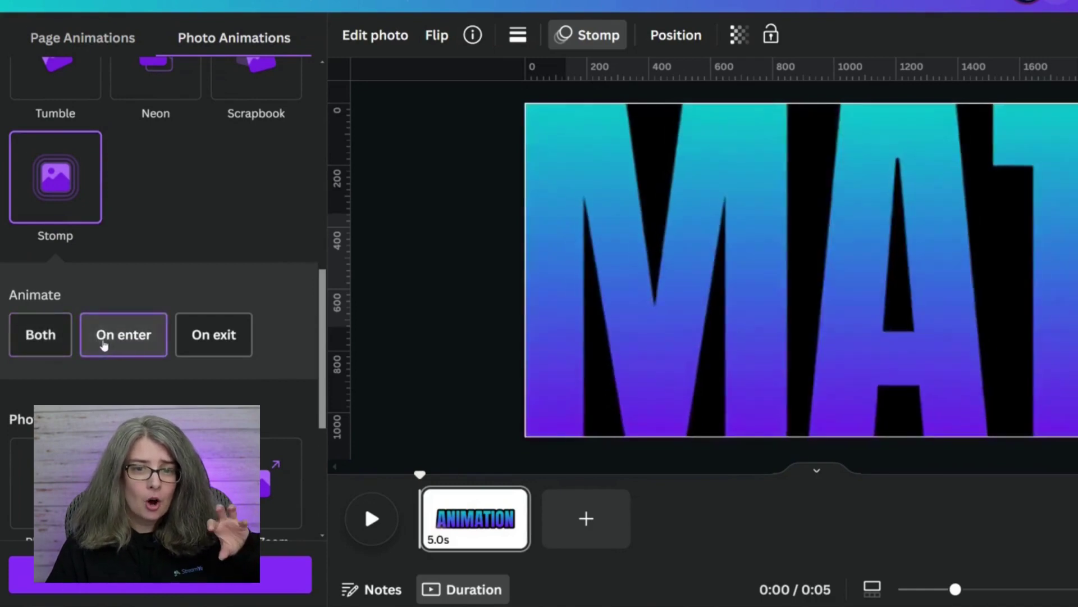
right_click(105, 339)
left_click(207, 368)
left_click(213, 346)
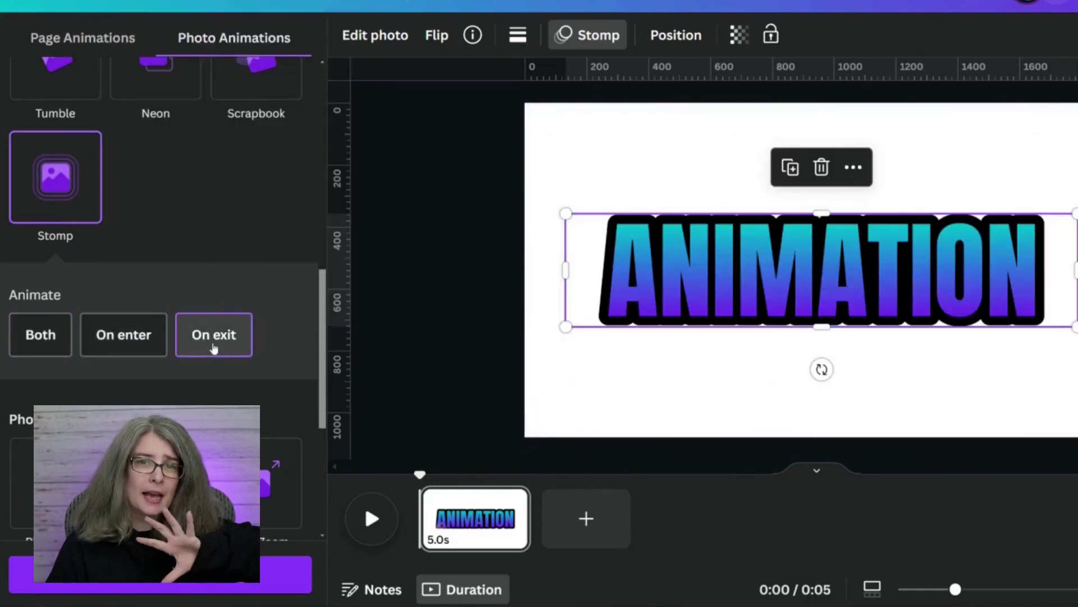
left_click(117, 343)
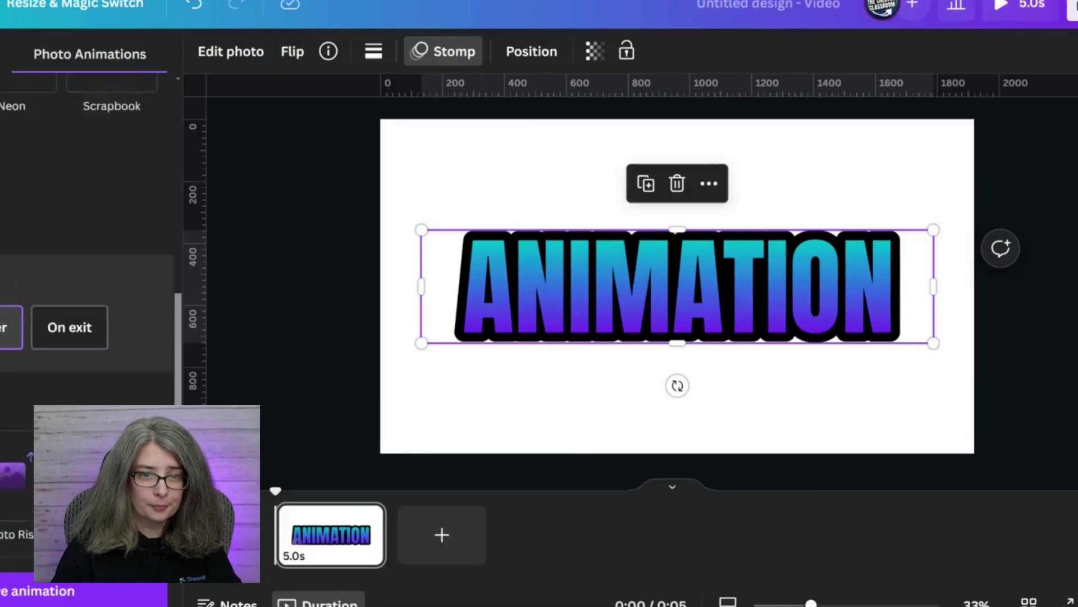
- Preview the Stomp animation, then pause the playback
scroll(117, 344, "down", 1)
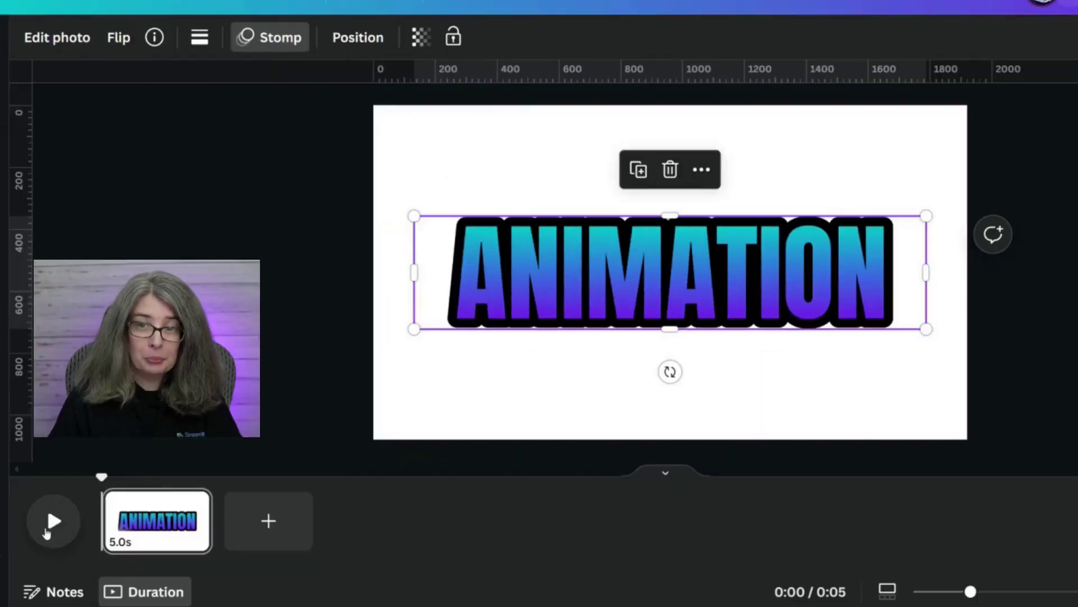
left_click(47, 530)
left_click(47, 528)
left_click(223, 256)
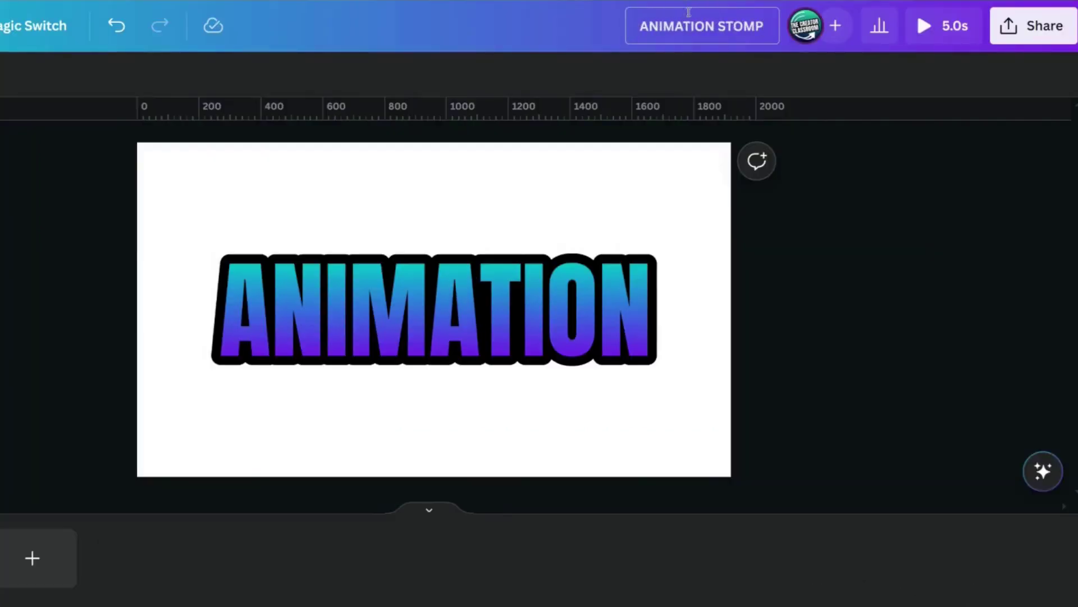
- Confirm the ANIMATION STOMP title and open the MP4 download settings from Share
left_click(886, 189)
left_click(1042, 34)
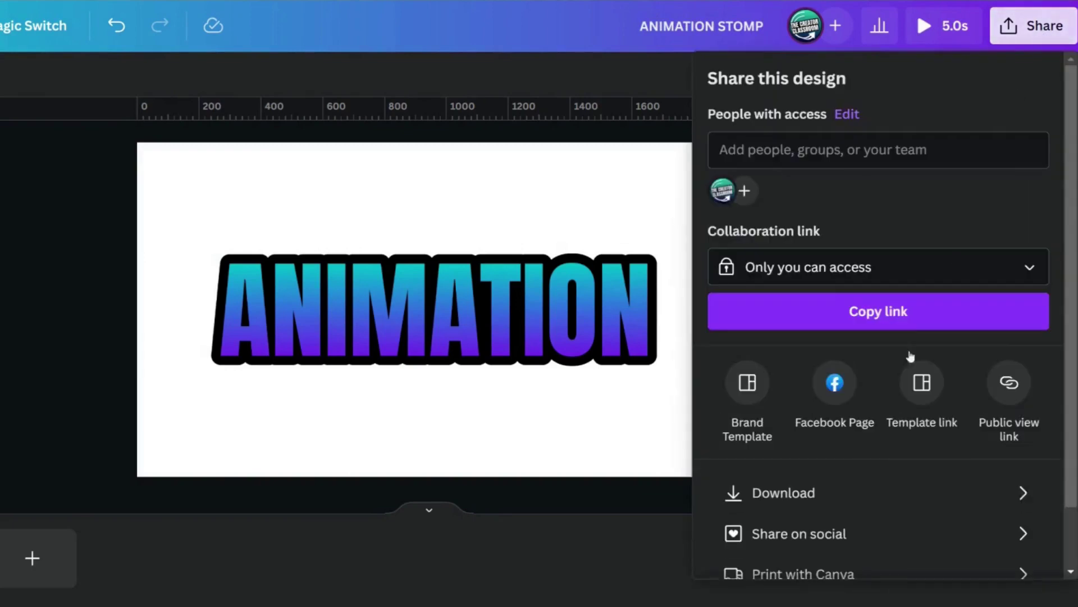
left_click(838, 482)
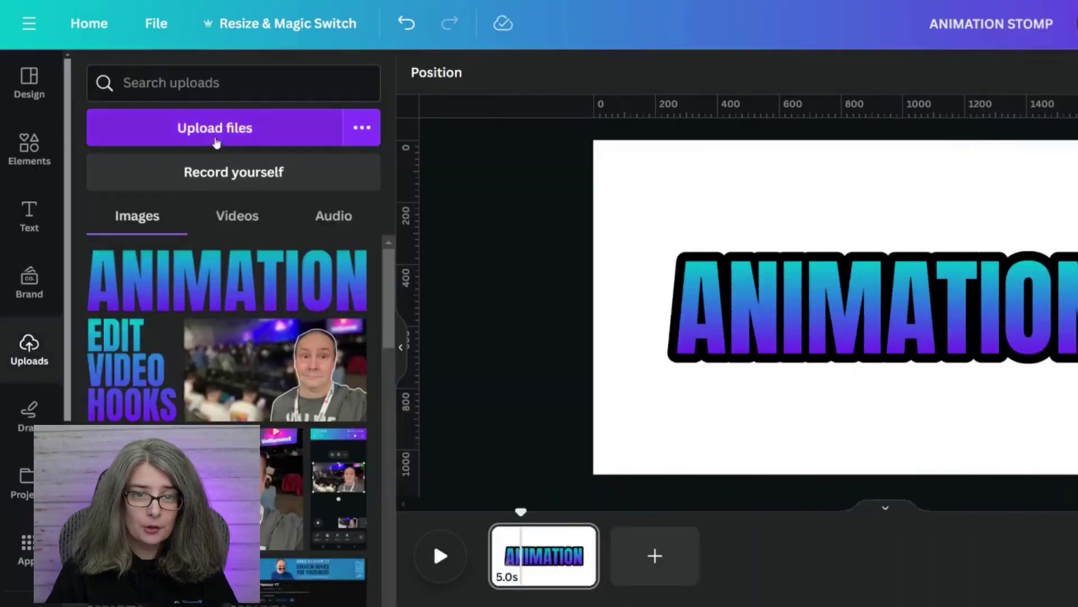
- Upload the ANIMATION STOMP video file through the file picker
left_click(222, 133)
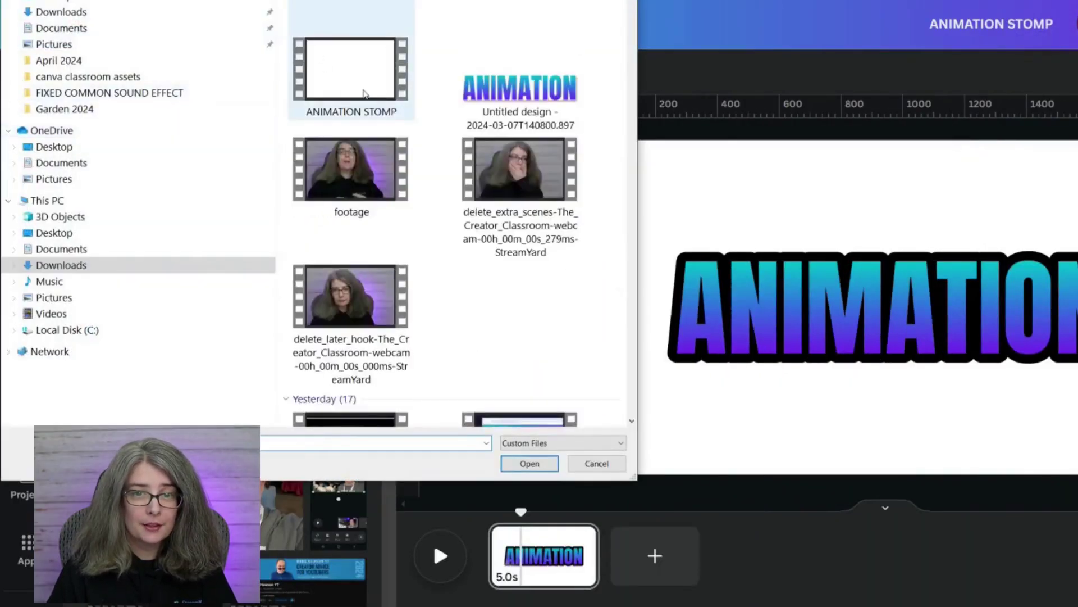
double_click(363, 93)
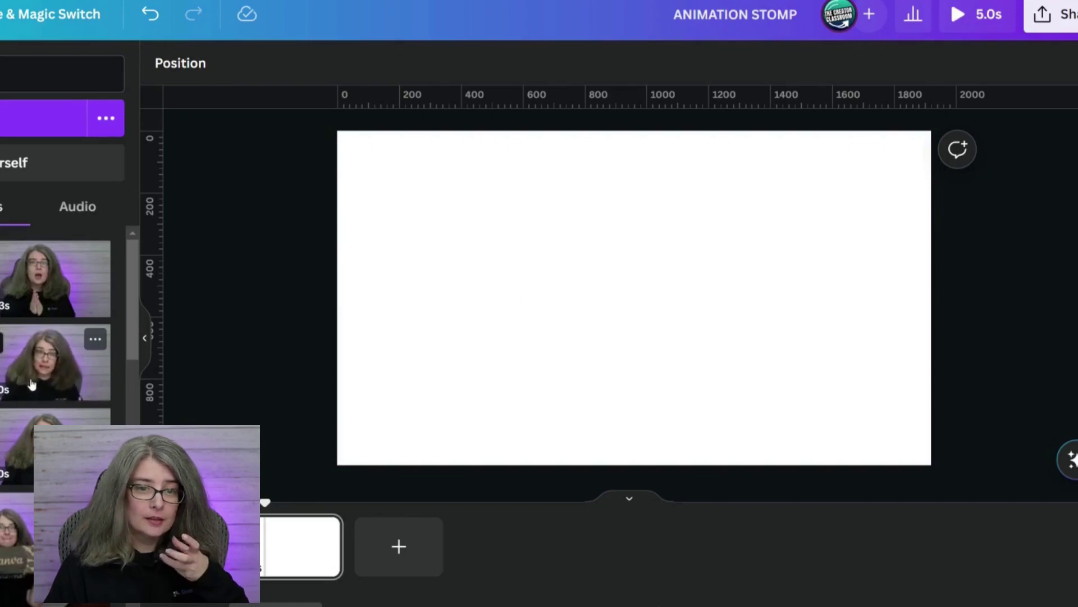
- Add the 12.0s talking-head clip to the page and pause its playback
left_click(31, 385)
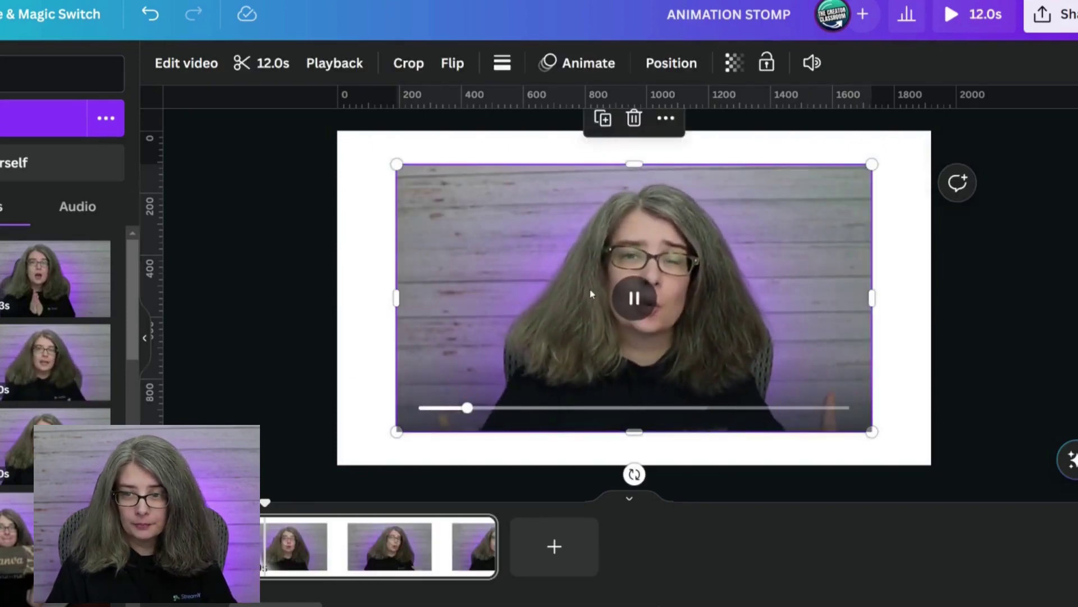
left_click(629, 296)
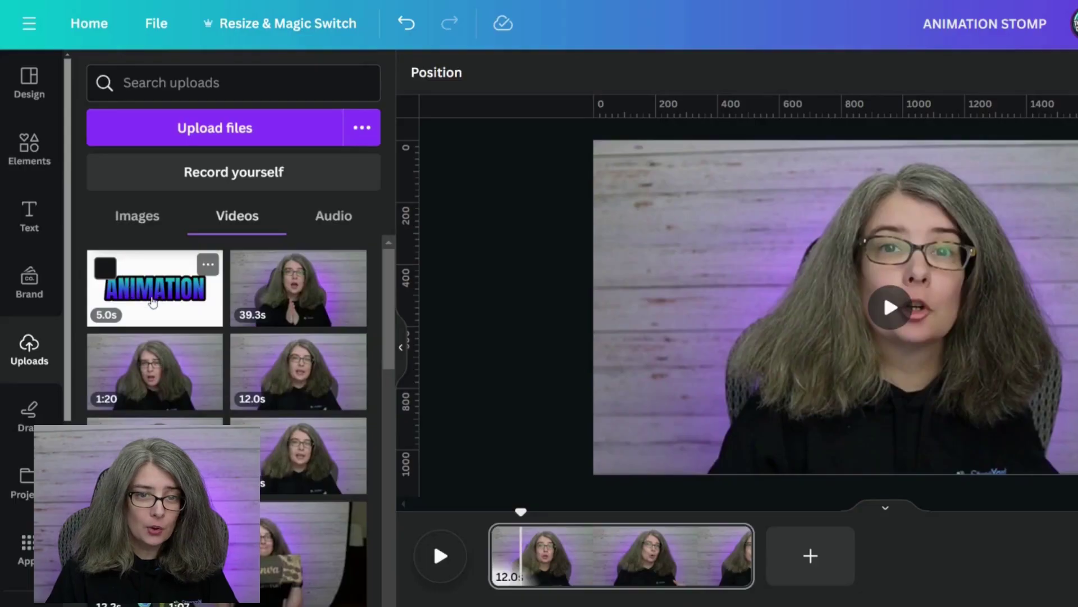
- Add the ANIMATION clip, align it top-left and enlarge it to cover the 1,920 × 1,080 page
left_click(153, 302)
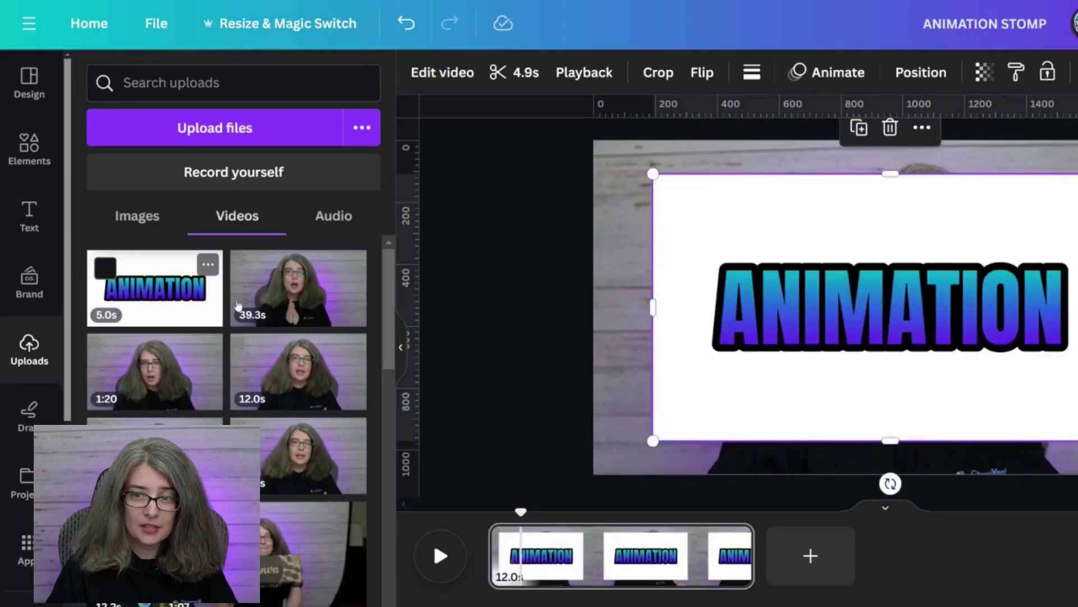
left_click_drag(937, 239, 870, 206)
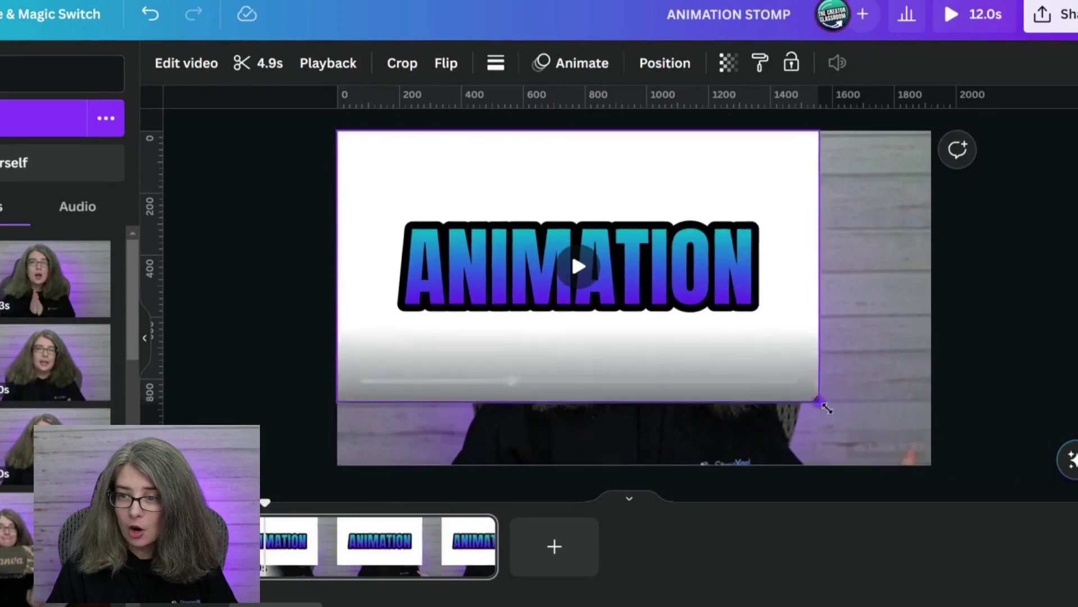
left_click_drag(826, 408, 924, 480)
left_click(276, 523)
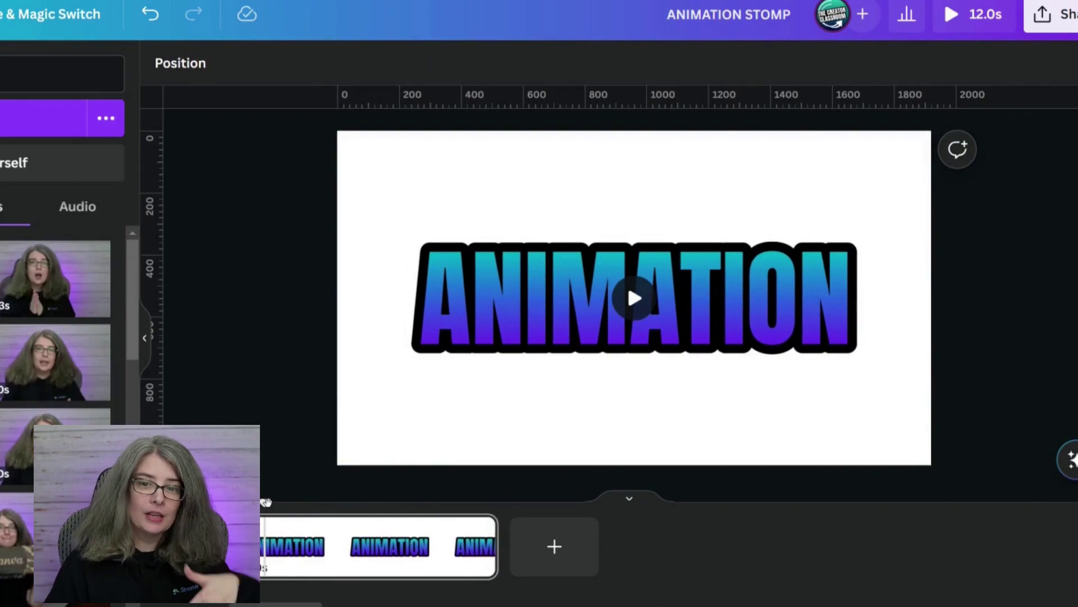
- Move the ANIMATION overlay below the presenter's face and extract the talking-head video's audio to its own track
left_click(549, 206)
left_click_drag(548, 207, 493, 337)
left_click(436, 166)
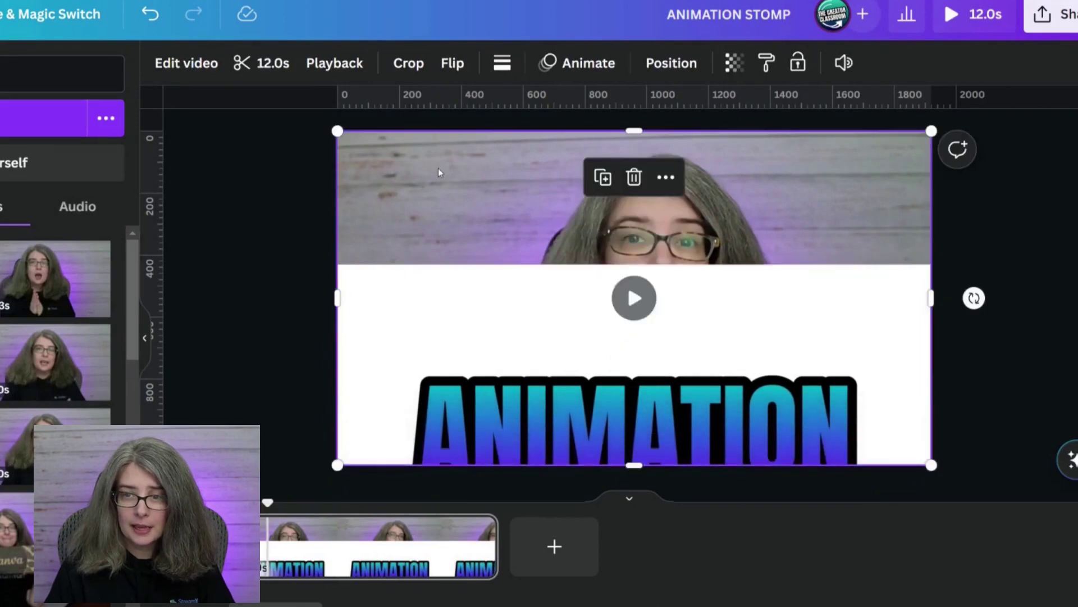
mouse_move(414, 187)
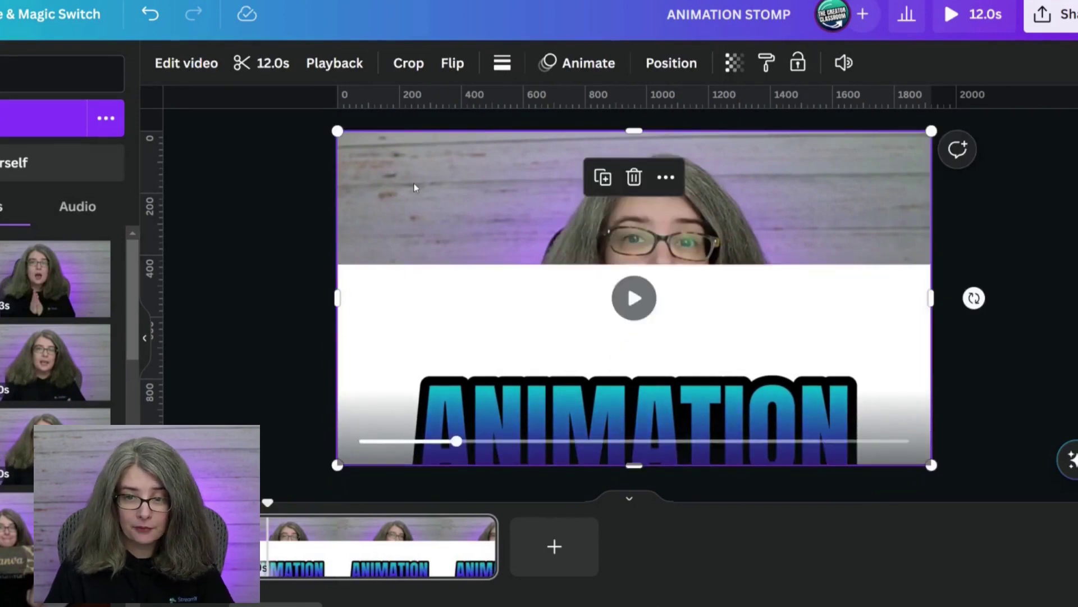
right_click(415, 187)
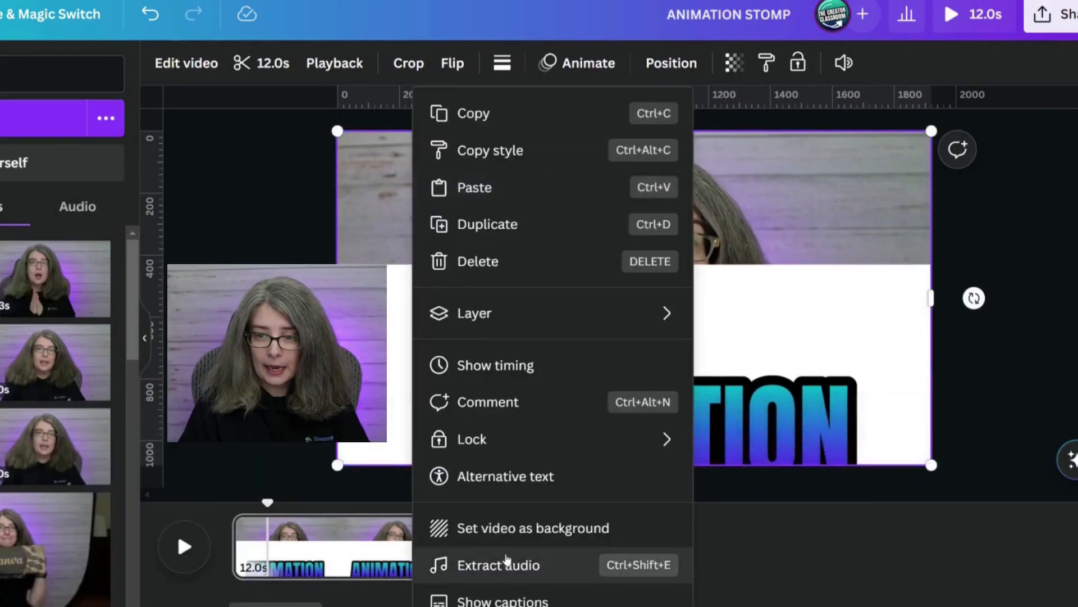
left_click(507, 555)
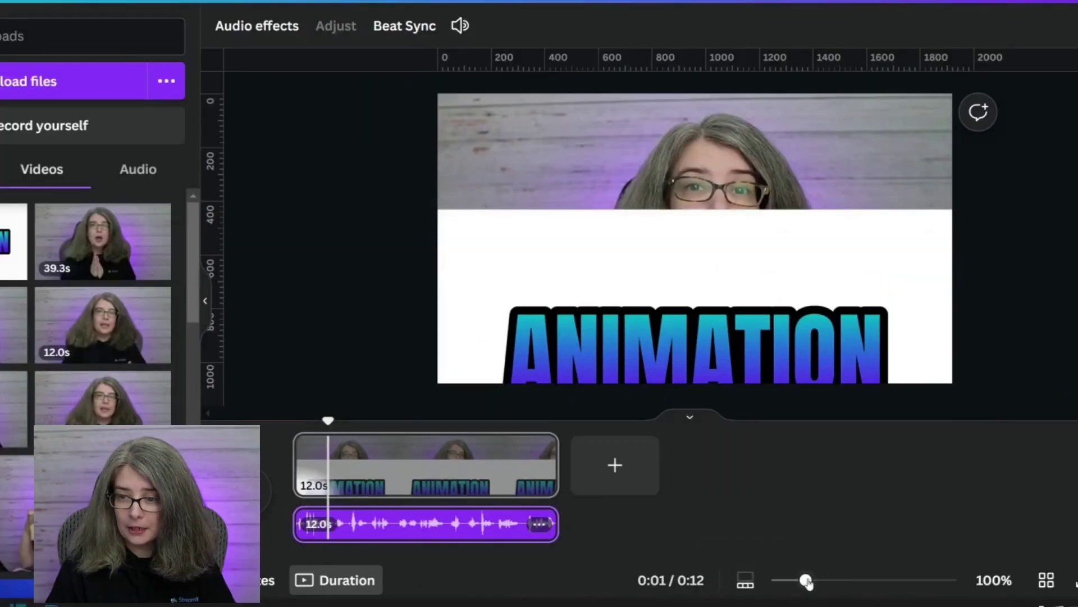
- Zoom the timeline, reselect the ANIMATION overlay video and rewind the playhead to 0:00
left_click_drag(806, 580, 892, 599)
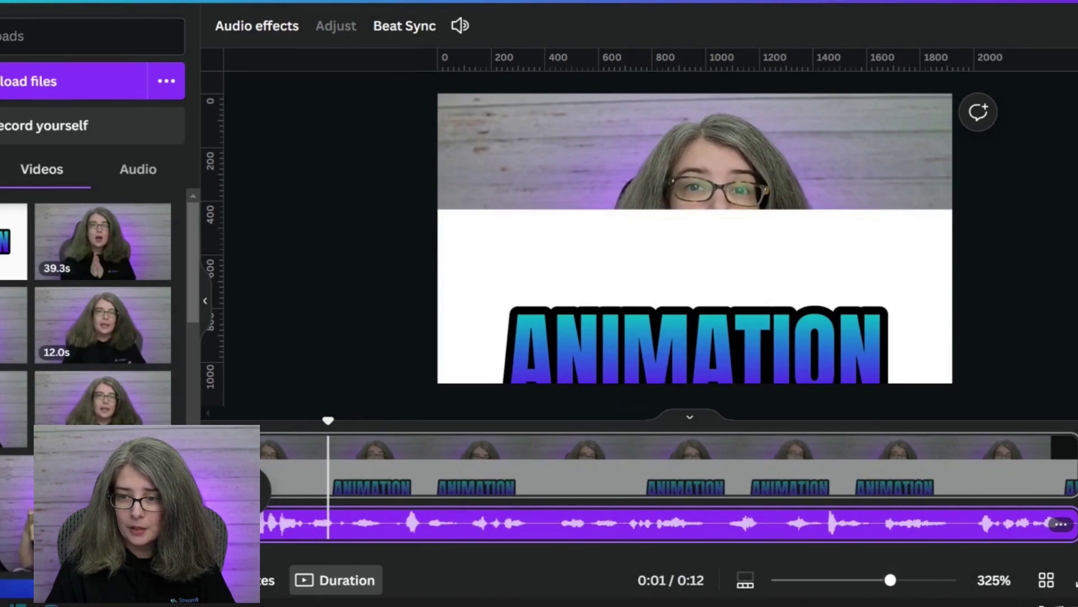
scroll(512, 541, "up", 2)
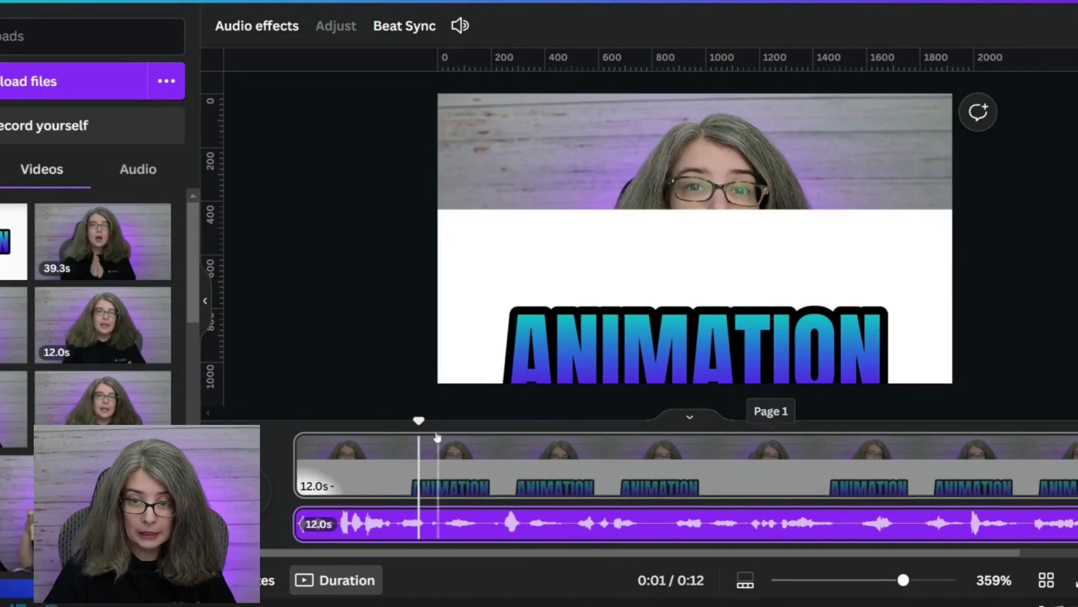
left_click(500, 305)
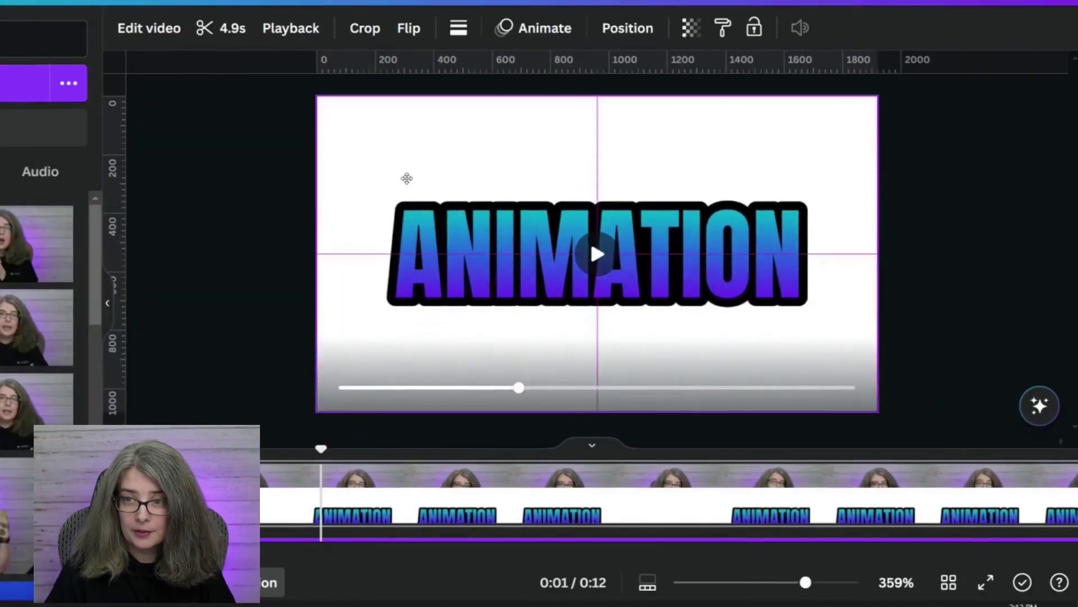
left_click(406, 178)
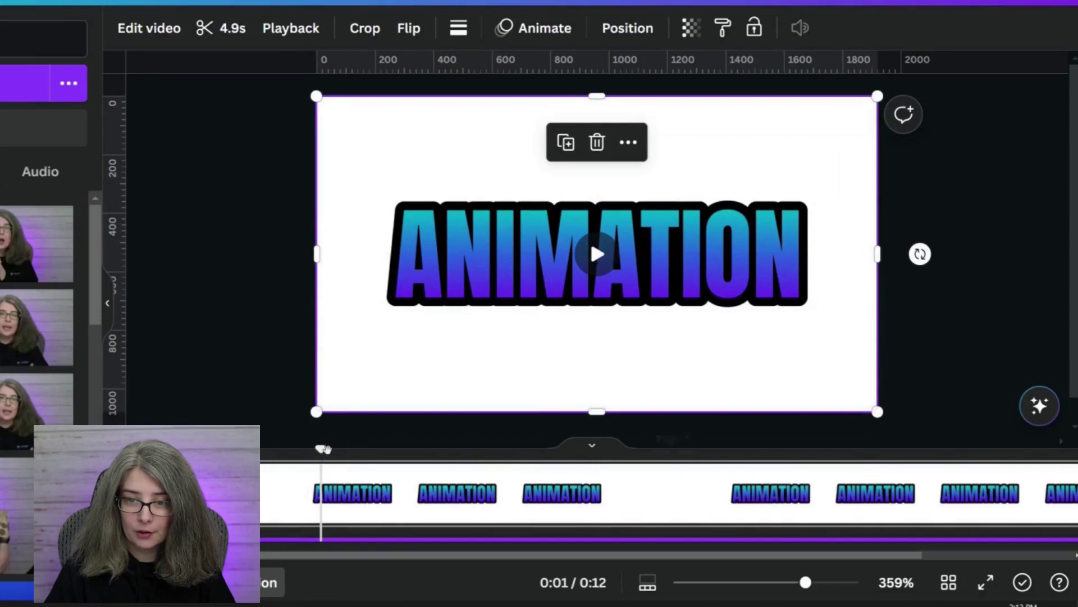
left_click_drag(320, 447, 316, 447)
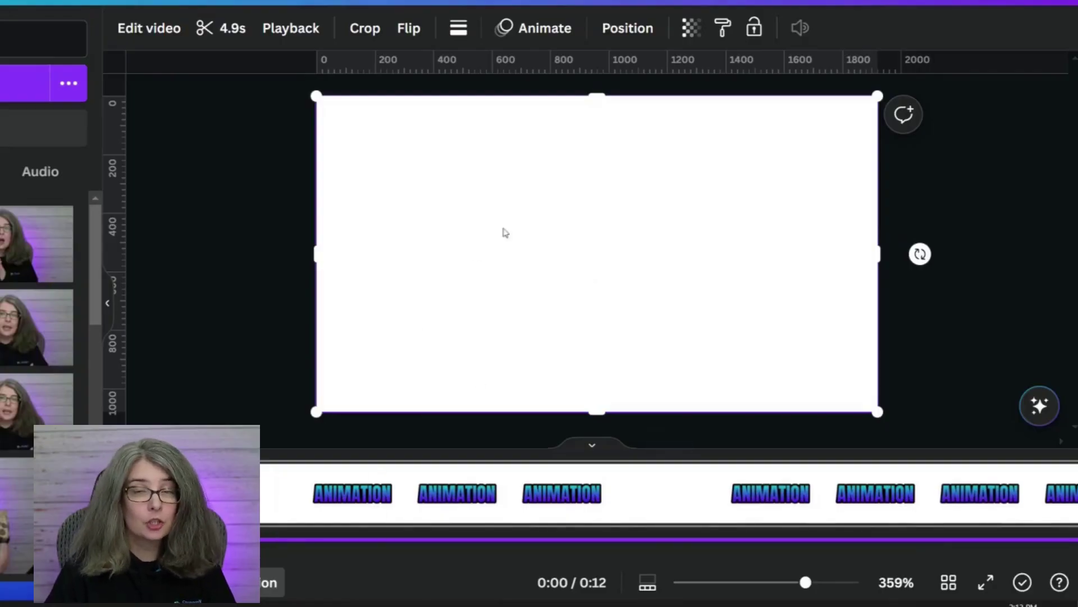
- Lower the ANIMATION overlay's transparency from 100 to about 57
left_click(693, 32)
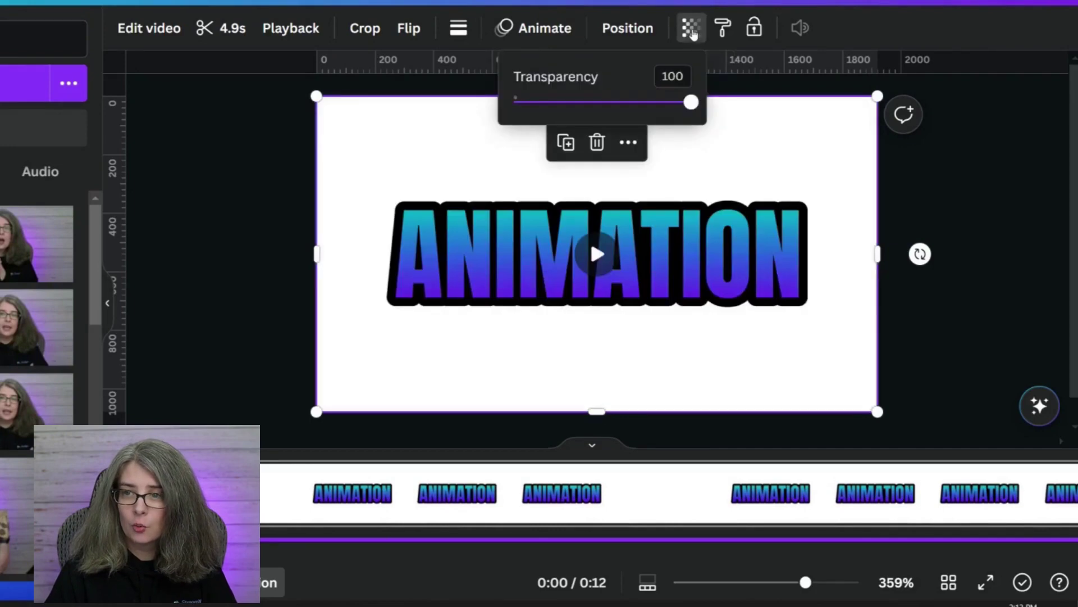
left_click_drag(691, 103, 610, 109)
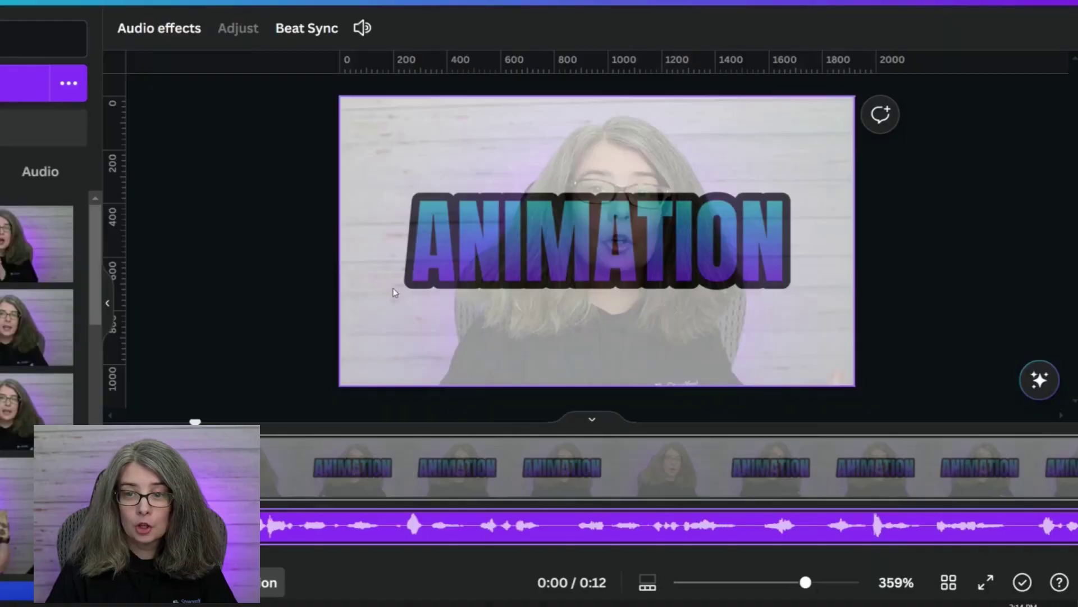
- Use Show timing on the ANIMATION overlay so its own bar appears in the timeline
right_click(393, 292)
mouse_move(394, 293)
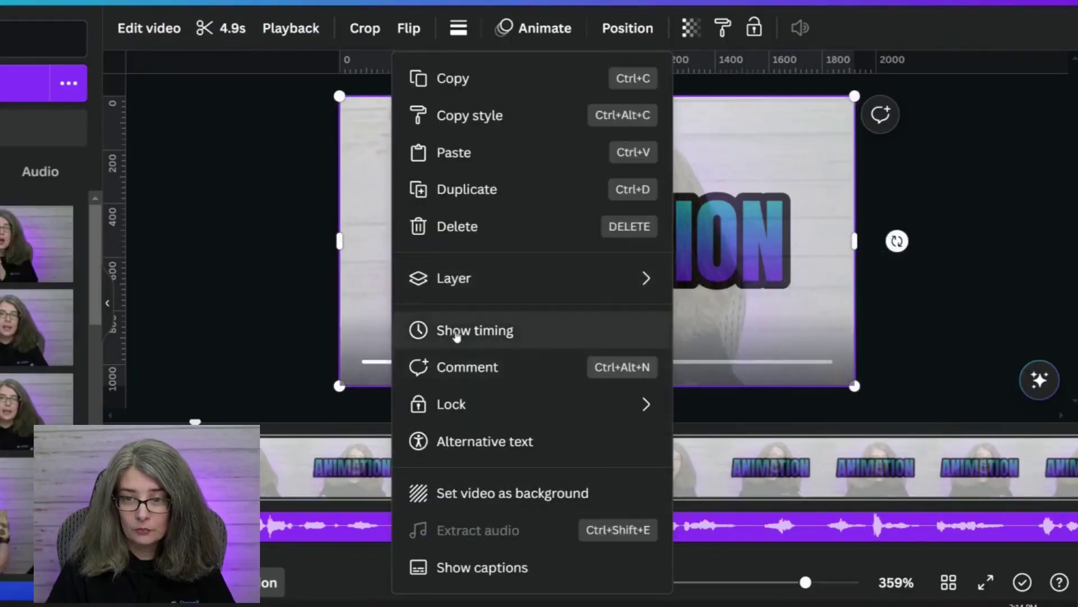
left_click(475, 333)
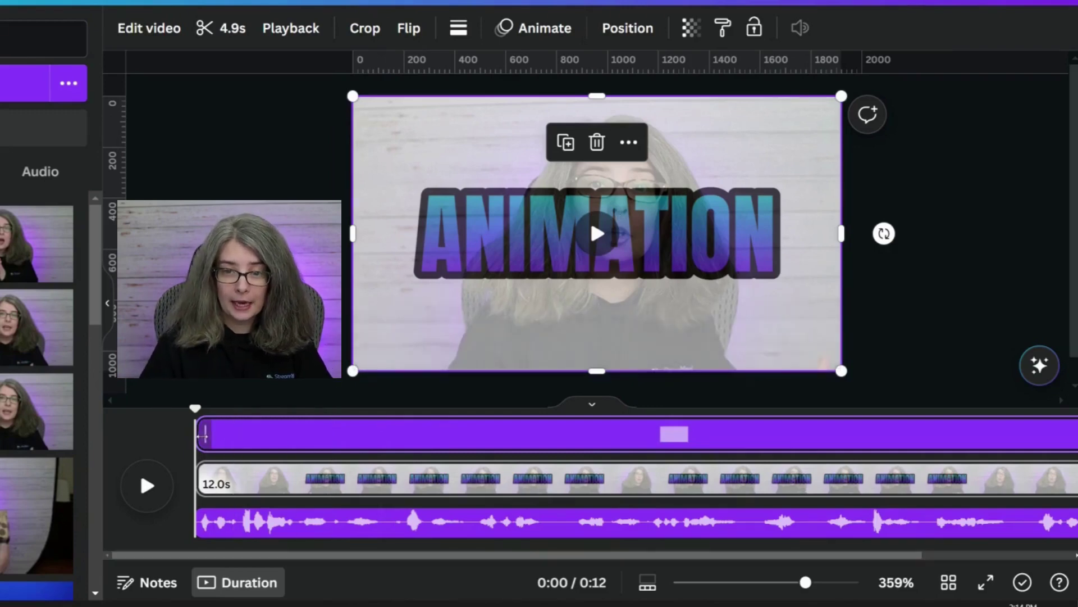
- Trim the overlay to start later and play back to check when the title stomps in
left_click_drag(200, 434, 773, 457)
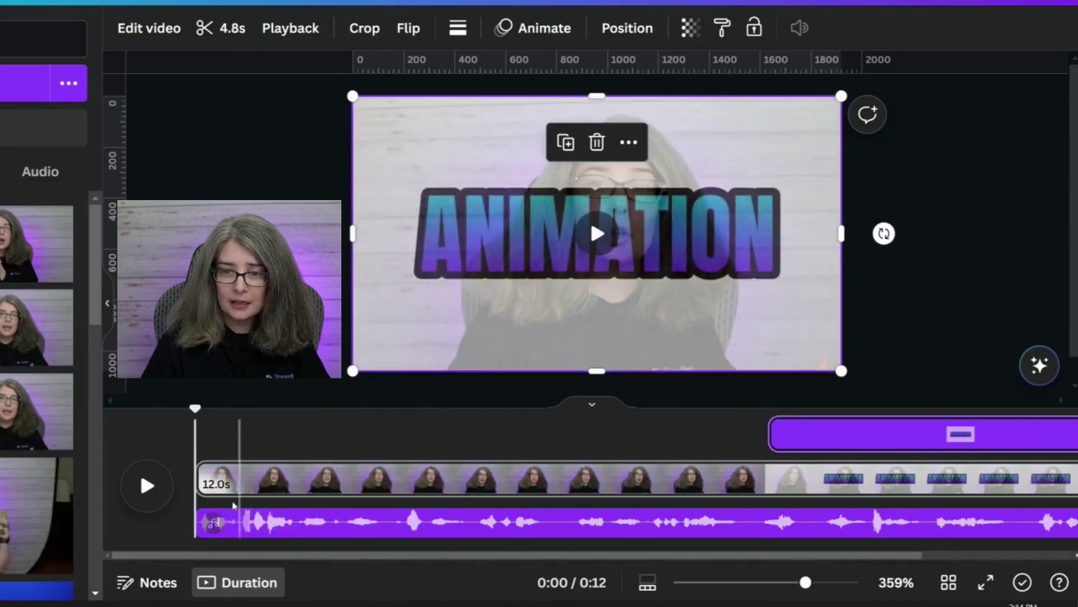
left_click(147, 487)
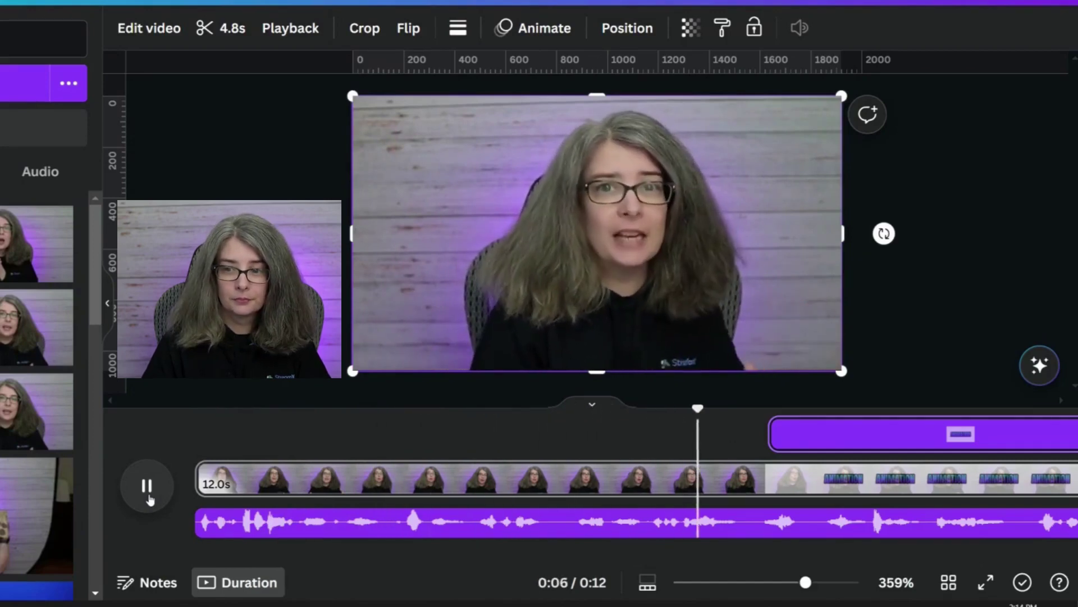
left_click(148, 497)
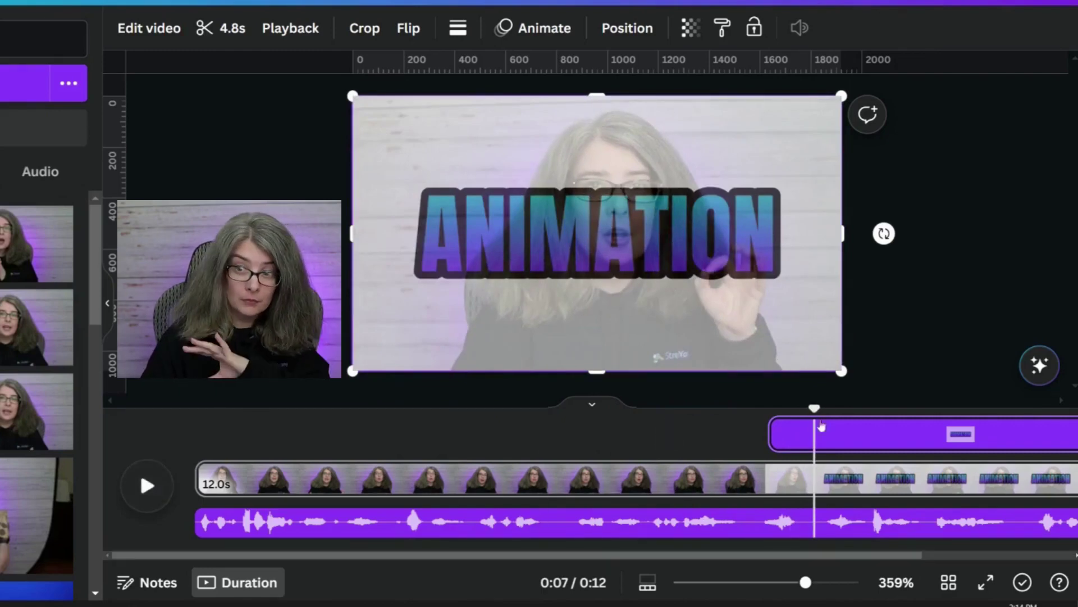
left_click_drag(815, 409, 764, 409)
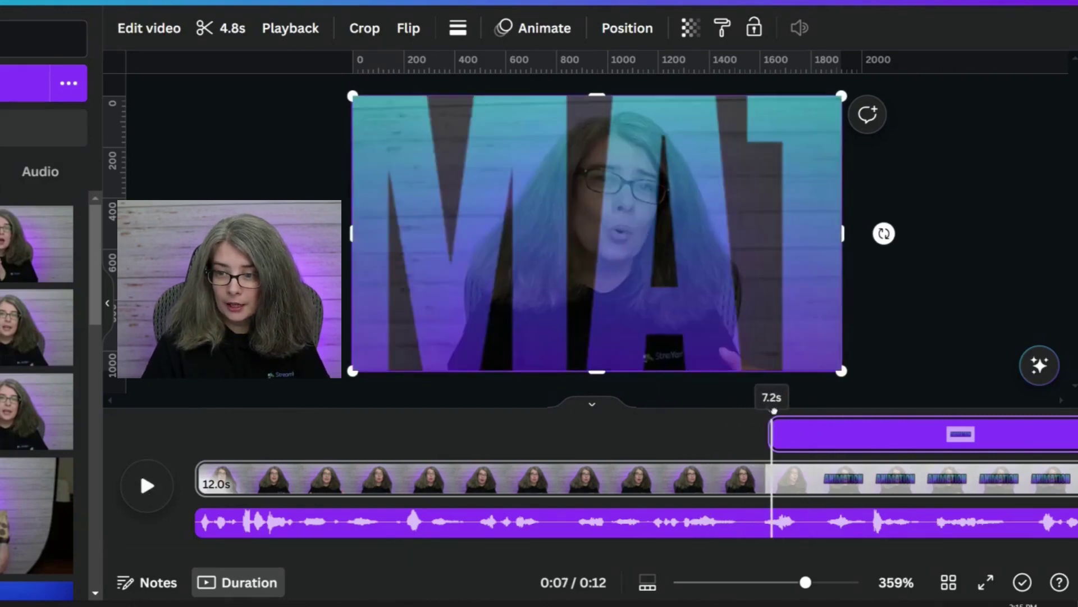
left_click_drag(774, 410, 906, 422)
- Shorten the overlay from 2.0 to 0.9 seconds near the 8-second mark, previewing playback
scroll(866, 556, "right", 5)
scroll(867, 556, "right", 3)
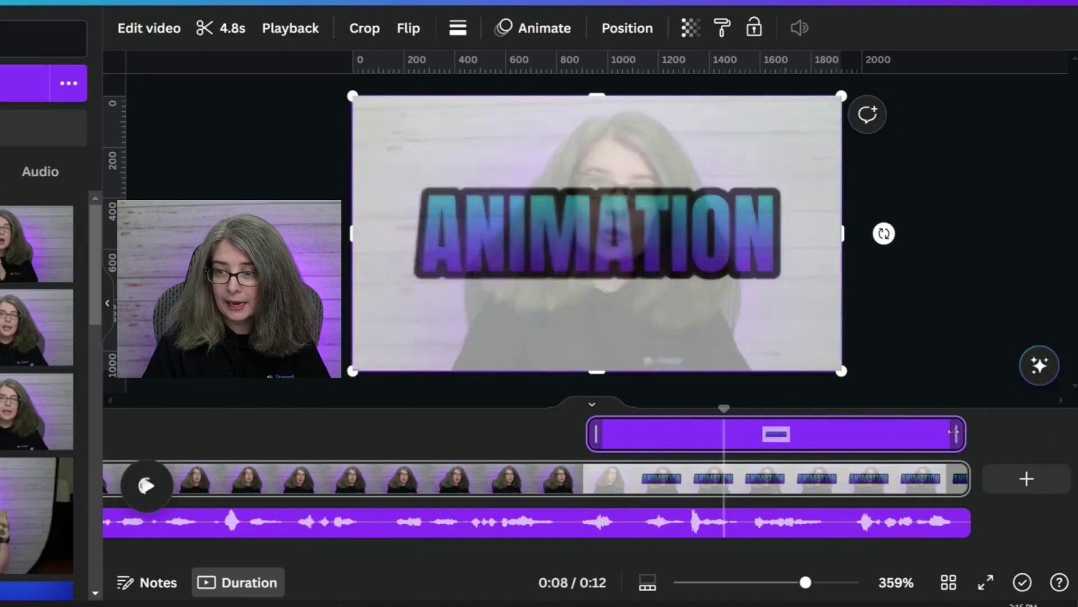
left_click_drag(962, 430, 690, 441)
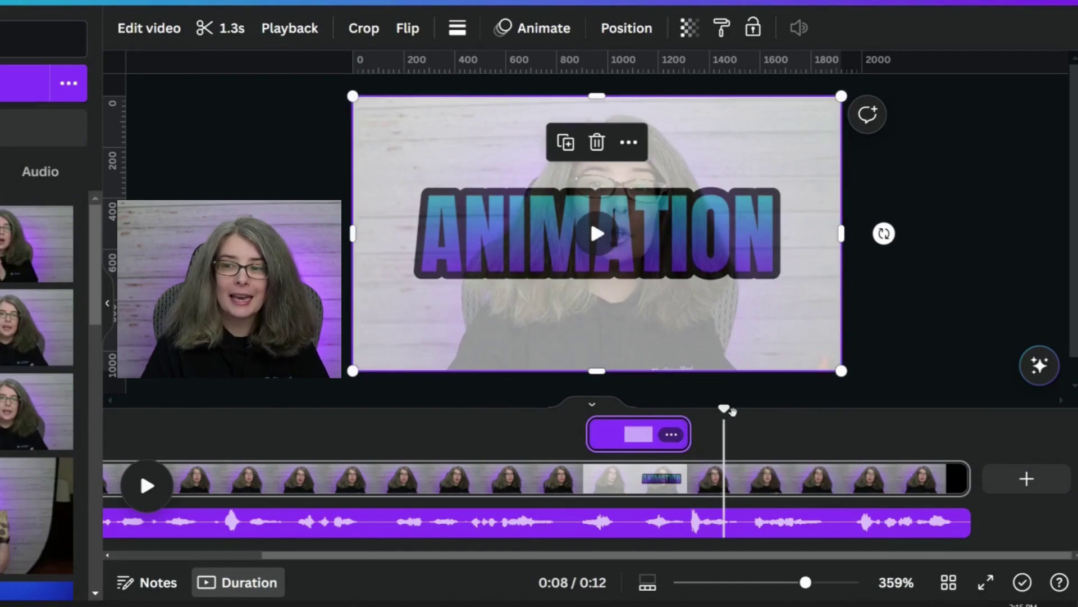
left_click_drag(732, 411, 564, 434)
left_click(158, 503)
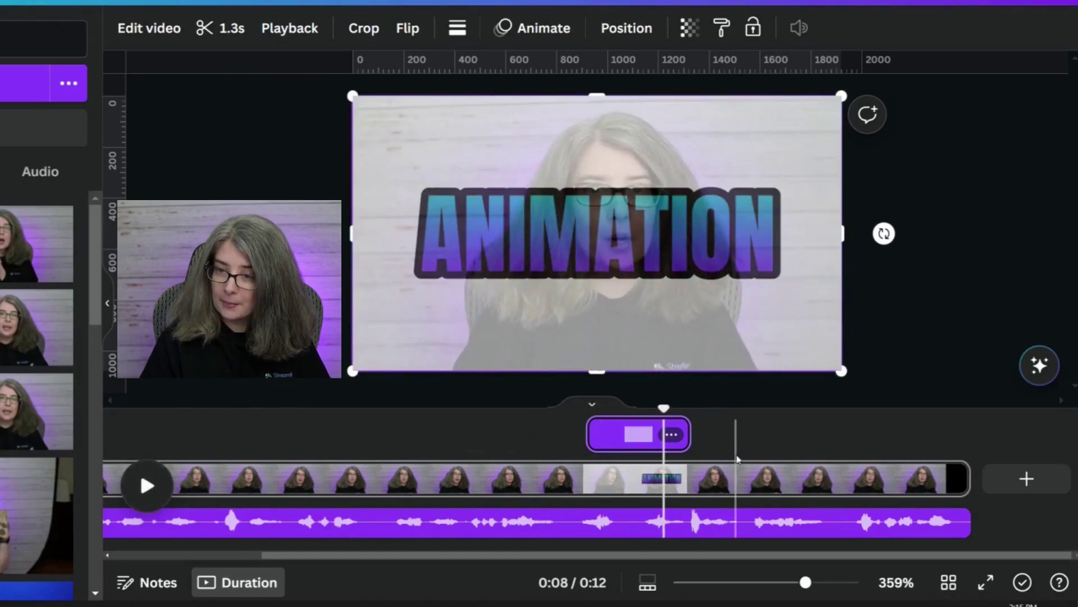
left_click_drag(680, 442, 655, 445)
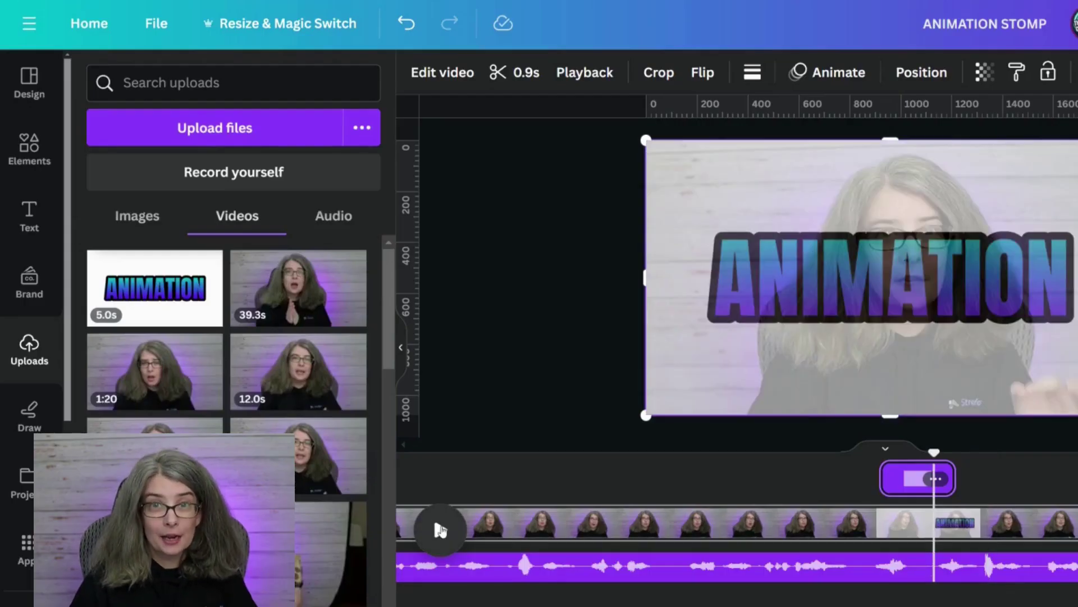
- Upload 'rake swing whoosh close' from the FIXED COMMON SOUND EFFECT folder onto the page
mouse_move(199, 327)
left_click(213, 125)
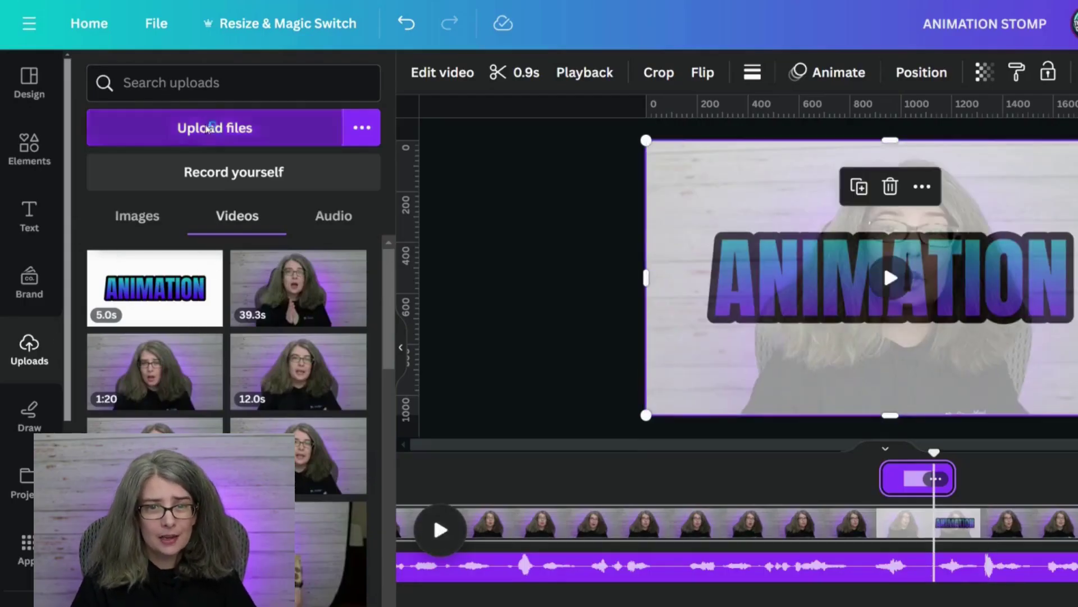
left_click(97, 94)
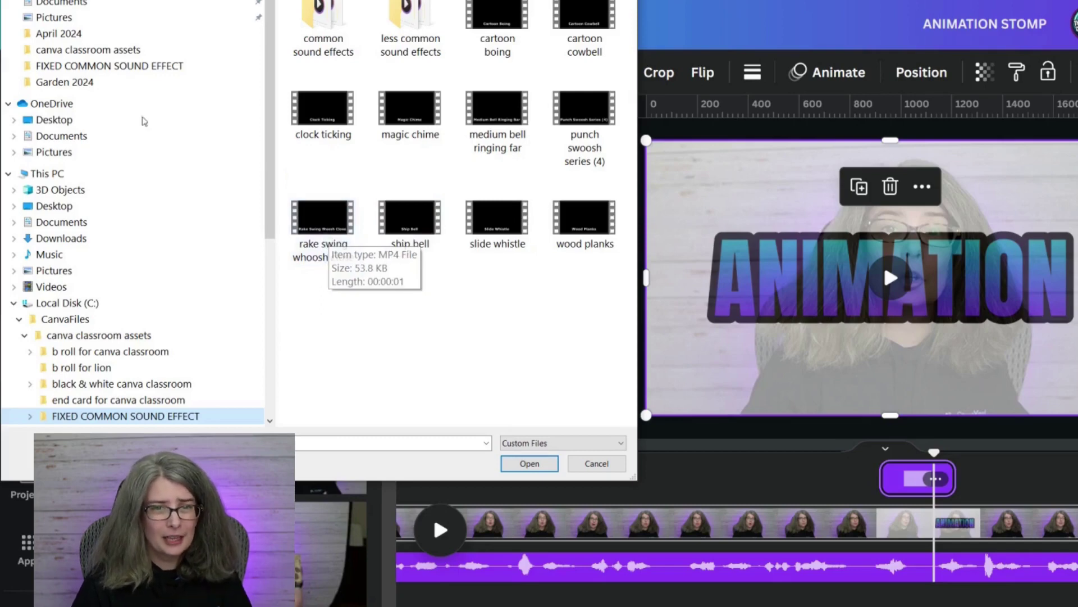
key("alt+Up")
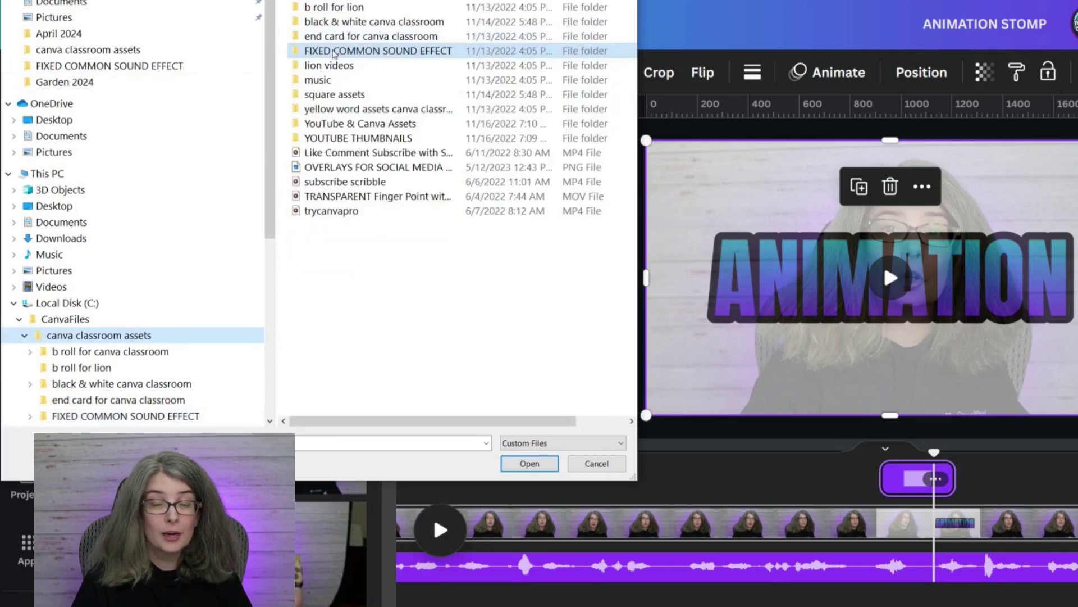
double_click(339, 51)
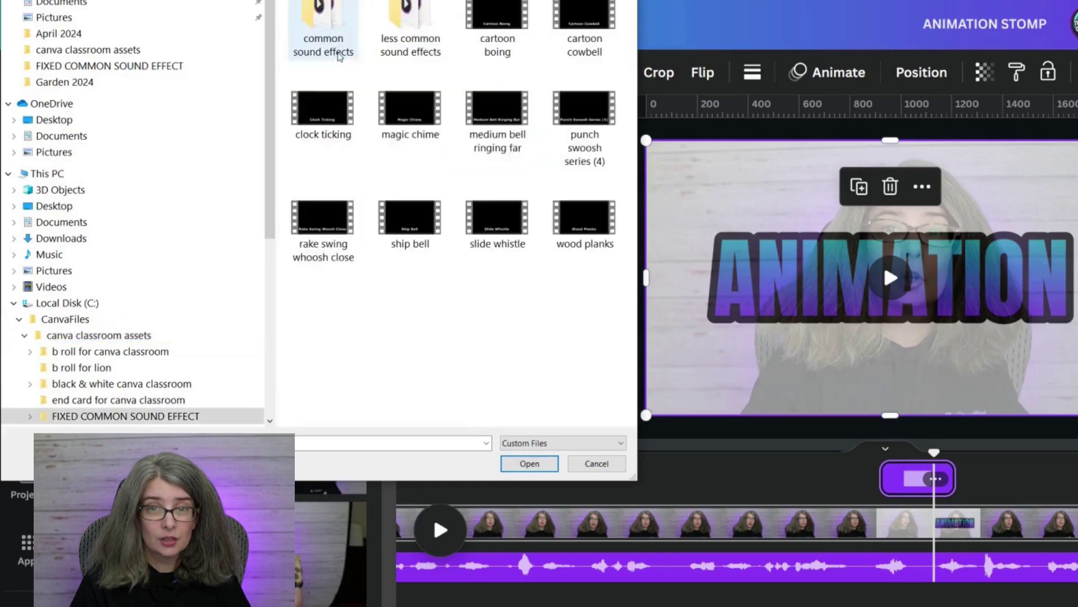
left_click(323, 237)
double_click(323, 237)
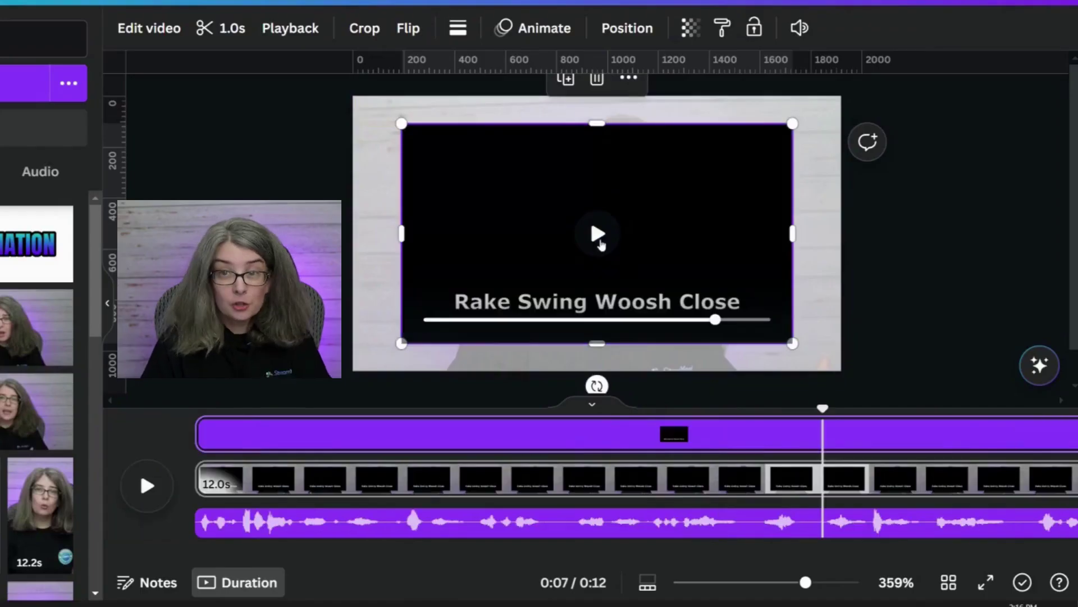
- Extract the whoosh video's sound into a separate audio clip and select it
right_click(551, 234)
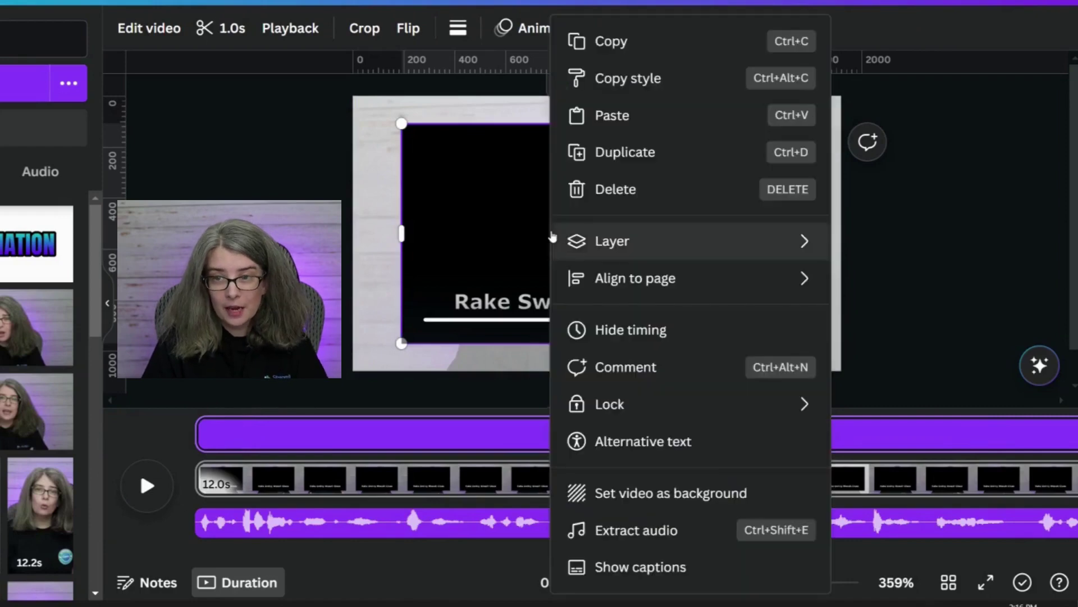
left_click(652, 529)
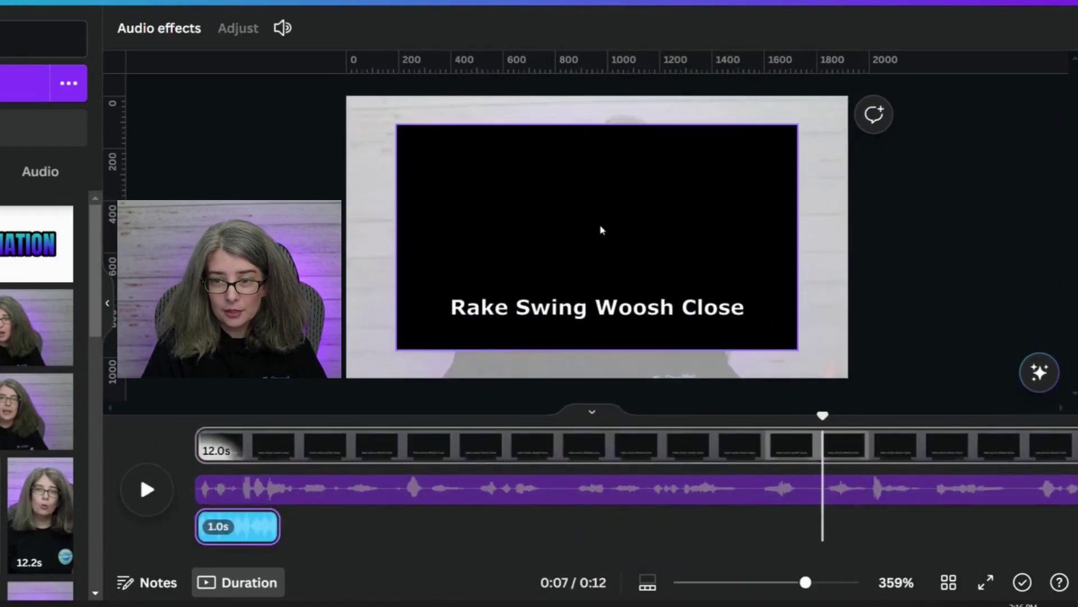
left_click(599, 236)
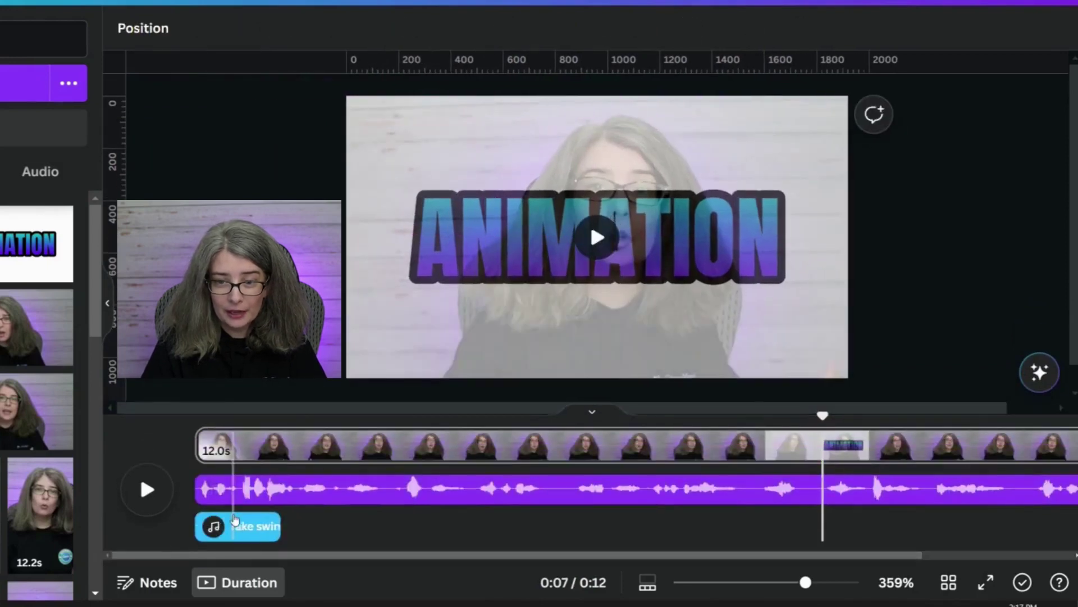
left_click_drag(235, 526, 922, 590)
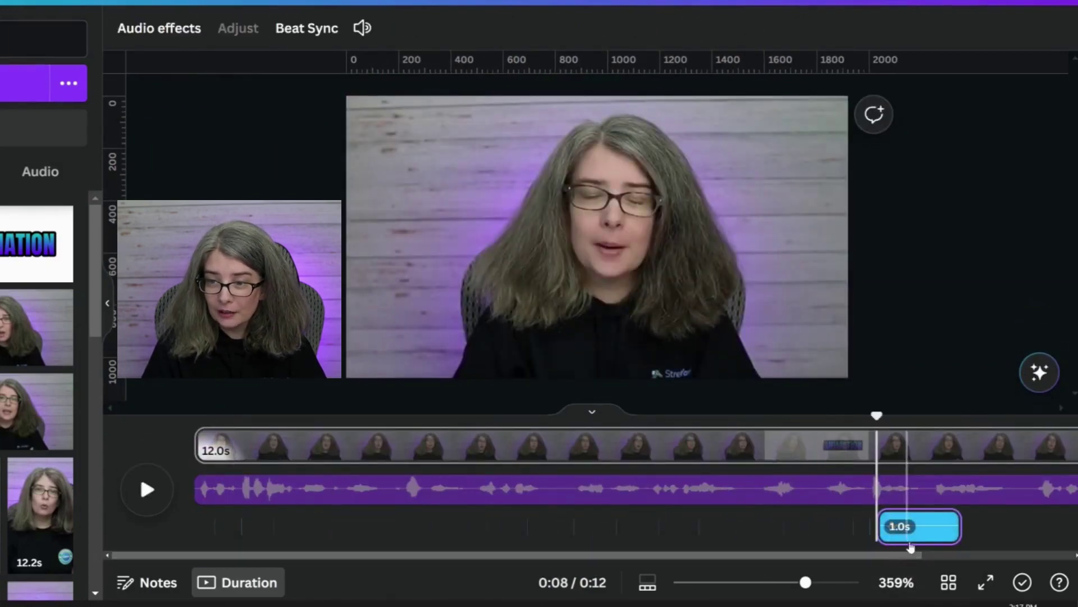
- Position the whoosh audio at 7.1s and play the overlay section to check the sync
left_click_drag(900, 533, 817, 530)
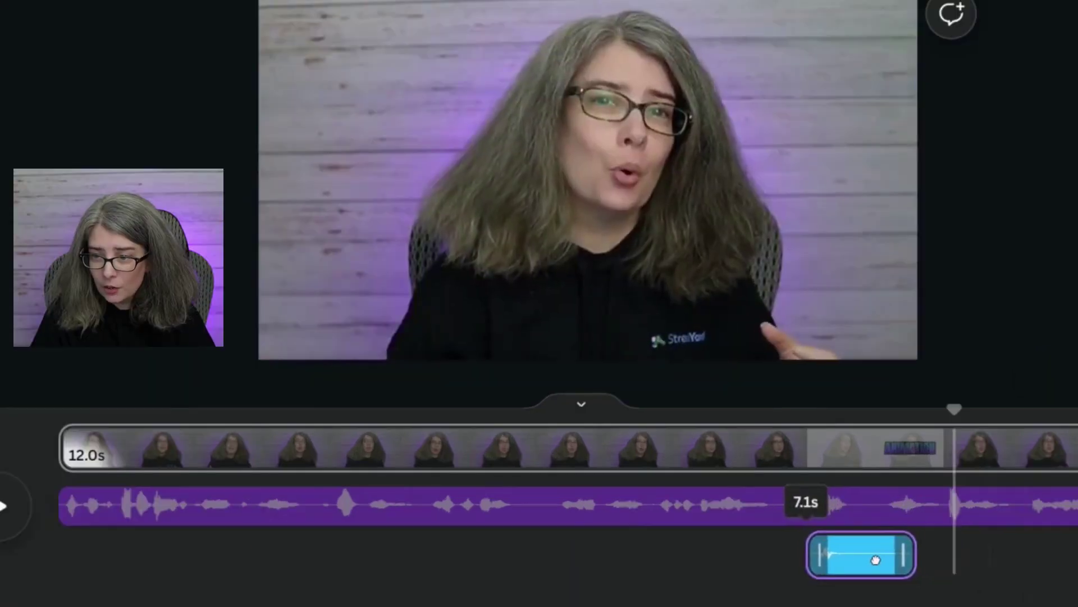
left_click_drag(876, 560, 876, 560)
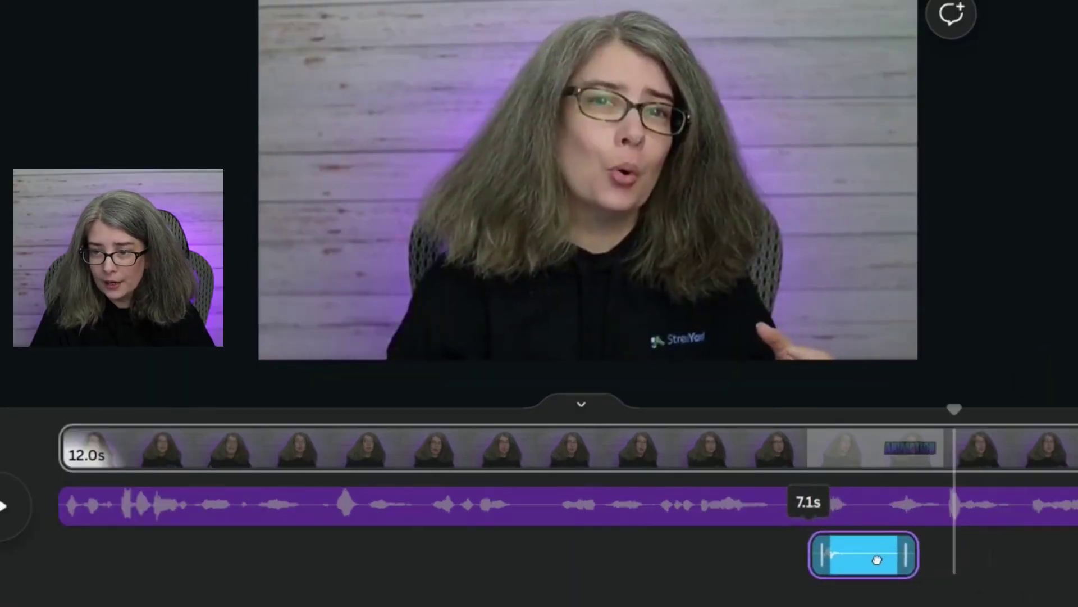
left_click_drag(878, 560, 877, 558)
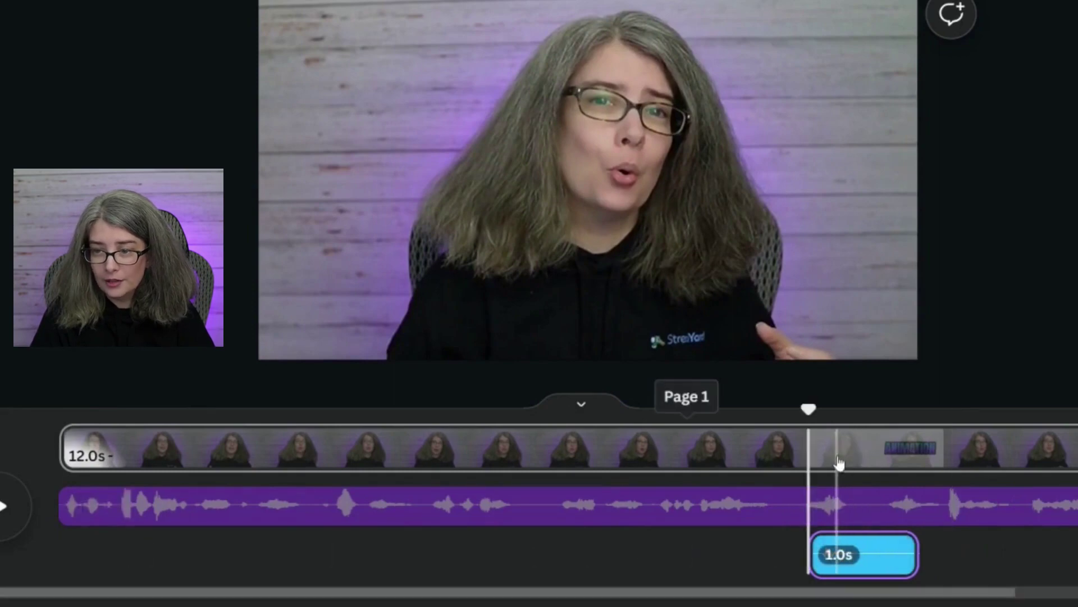
left_click(839, 456)
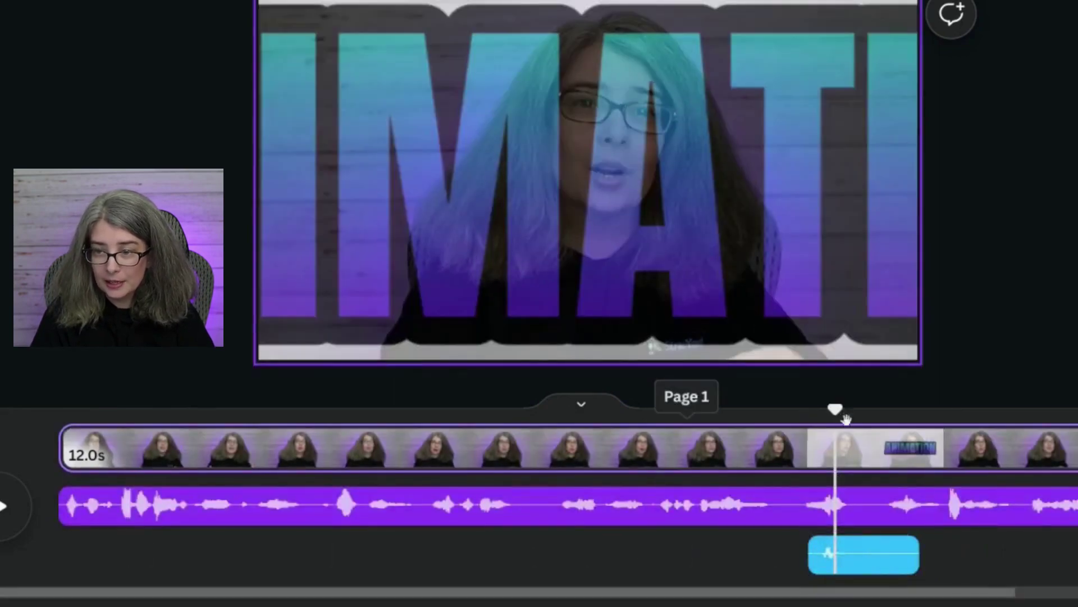
left_click_drag(845, 417, 800, 413)
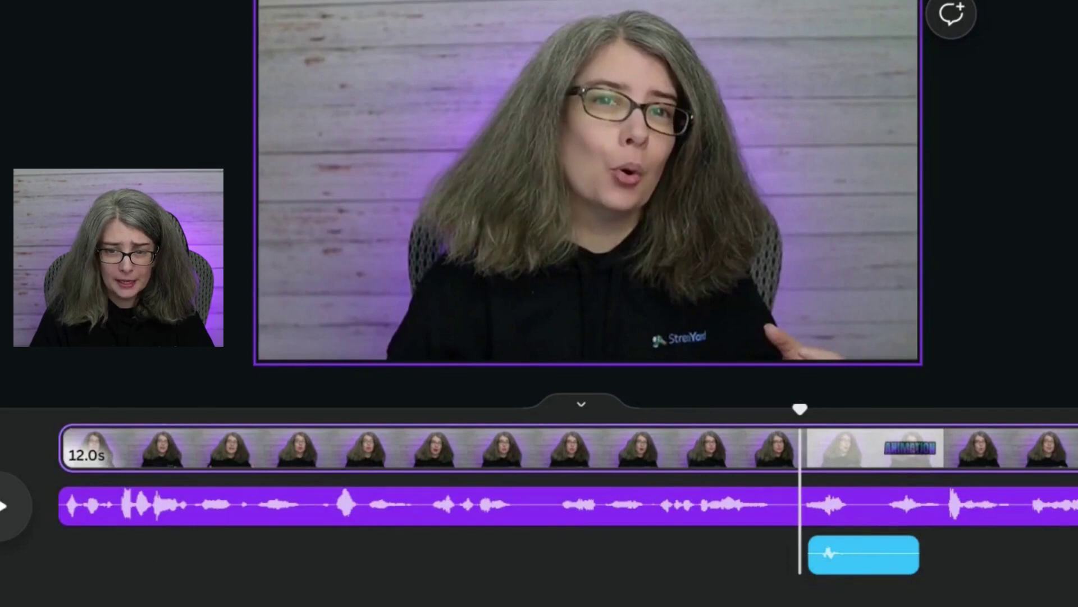
key("space")
key("space")
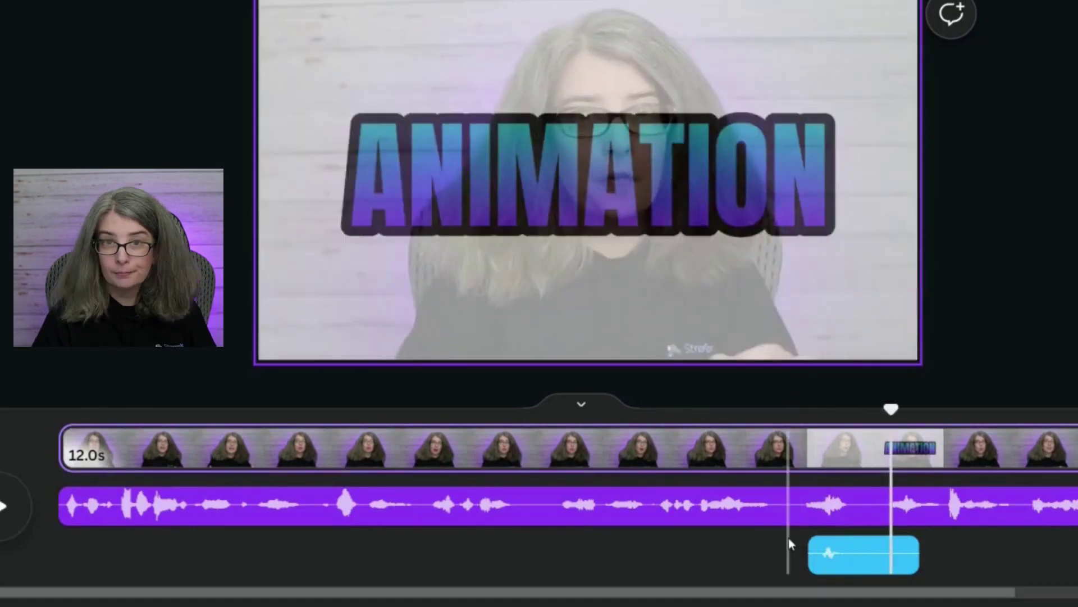